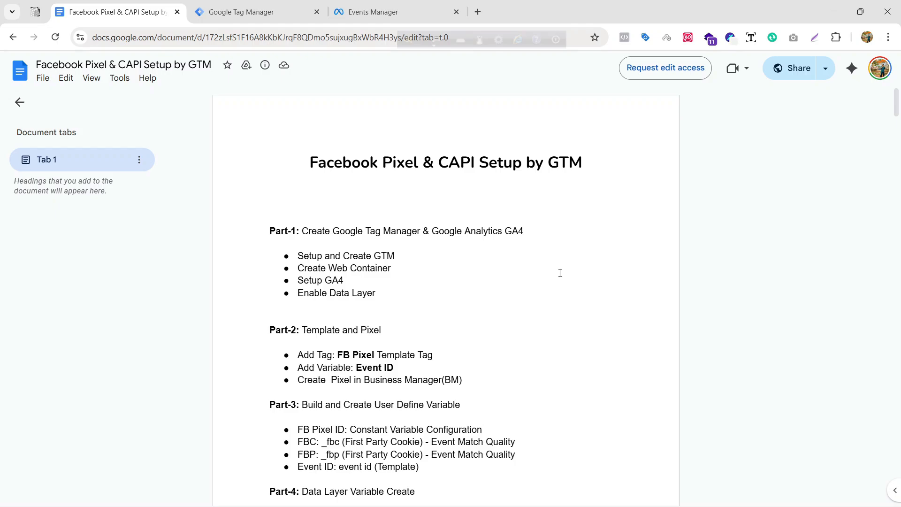
Look through the Facebook Pixel & CAPI setup document down to the Part-14 GA4 - SS - Config - Checkout section.
scroll(560, 272, down, 20)
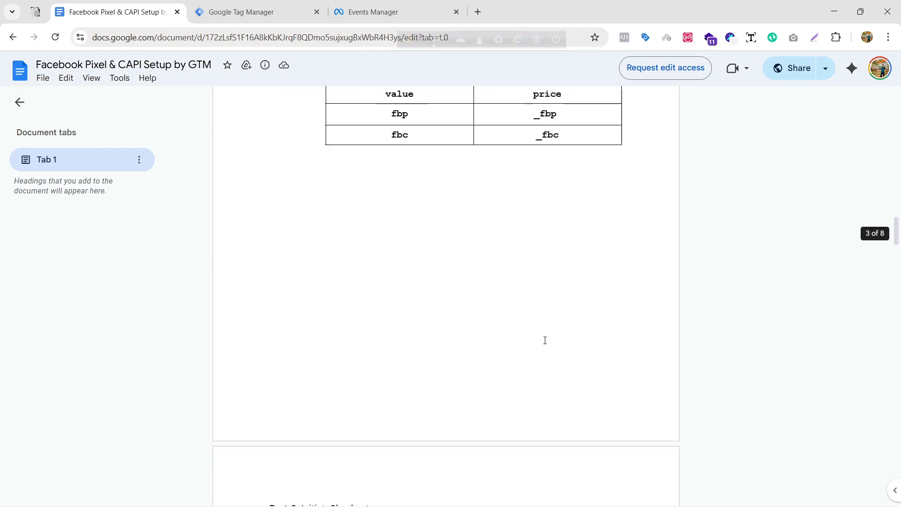
scroll(555, 365, down, 20)
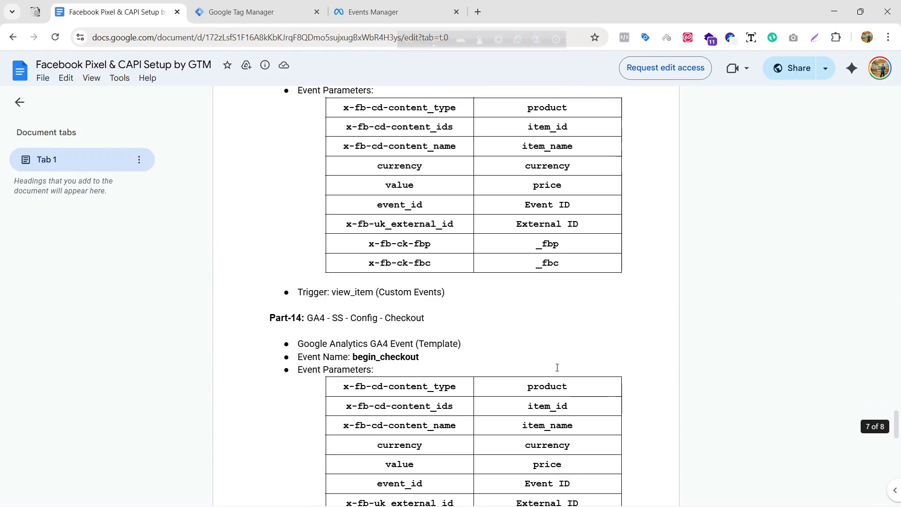
scroll(557, 365, down, 5)
scroll(559, 365, up, 10)
scroll(559, 362, down, 1)
scroll(558, 361, down, 1)
drag(320, 200, 483, 193)
click(483, 193)
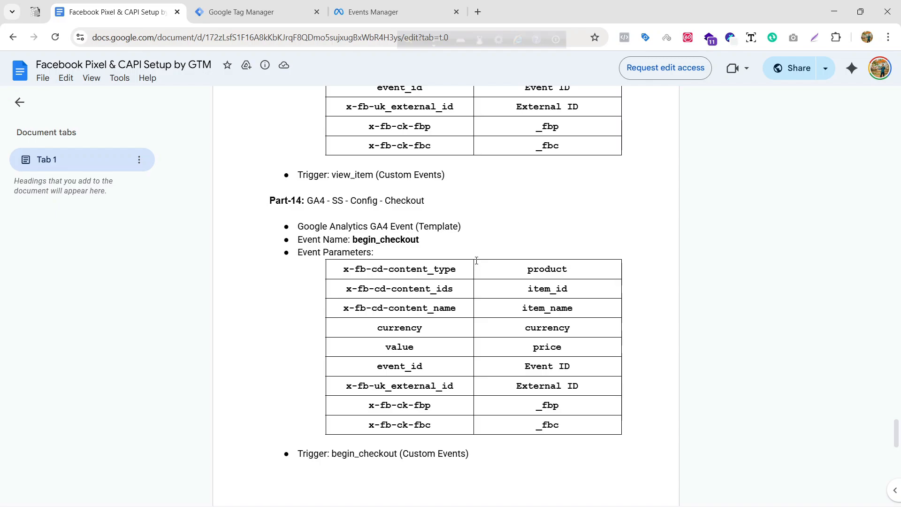
Review the event name and trigger listed for Part-13 AddToCart, and return to the Part-14 Checkout section.
scroll(494, 257, up, 4)
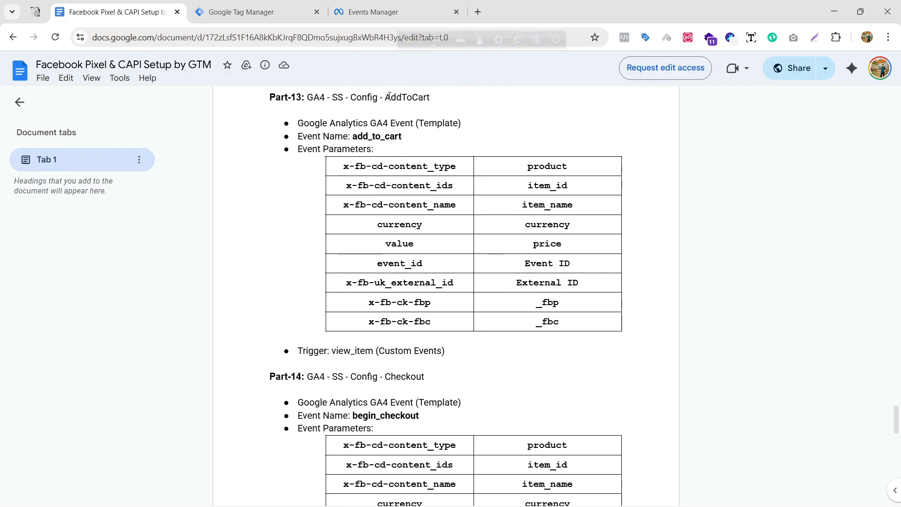
double_click(361, 139)
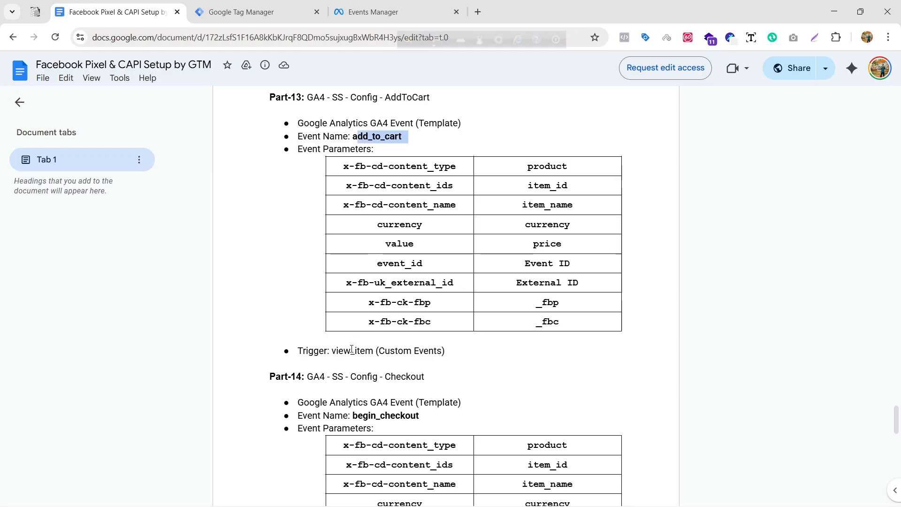
click(362, 140)
drag(333, 350, 376, 351)
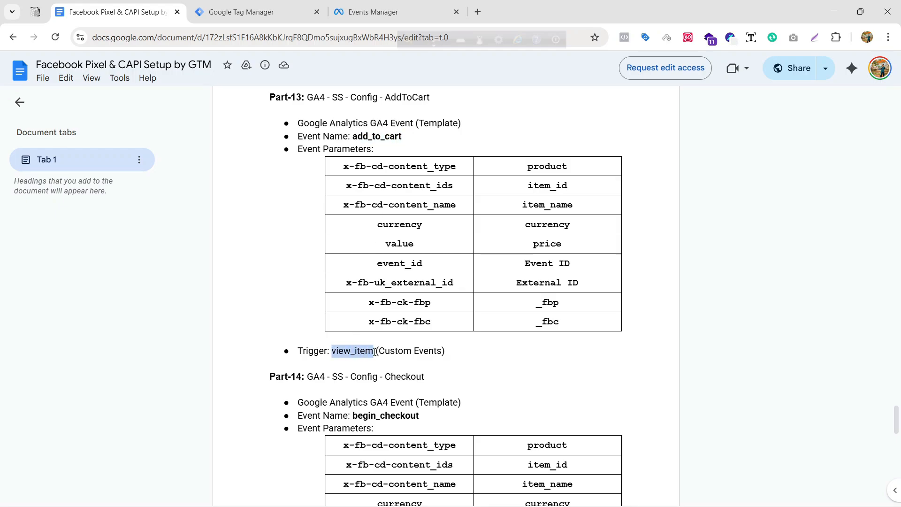
click(475, 352)
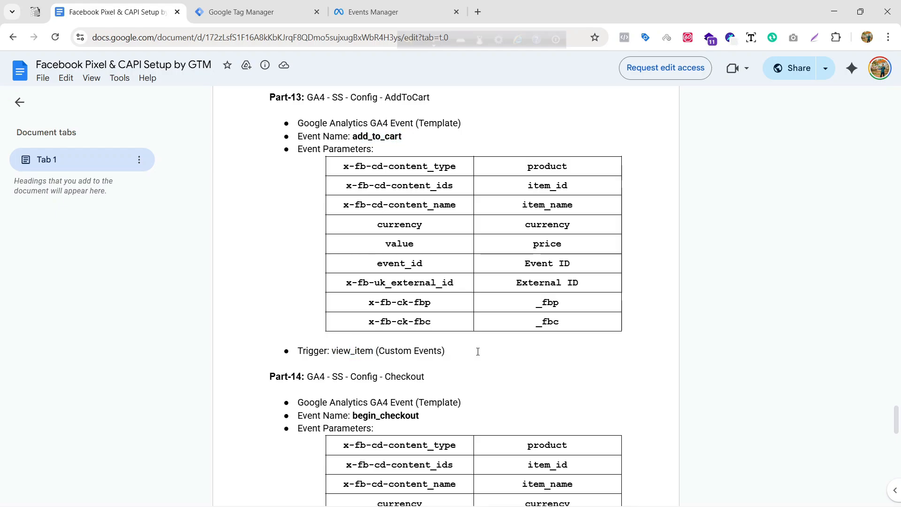
scroll(478, 351, down, 5)
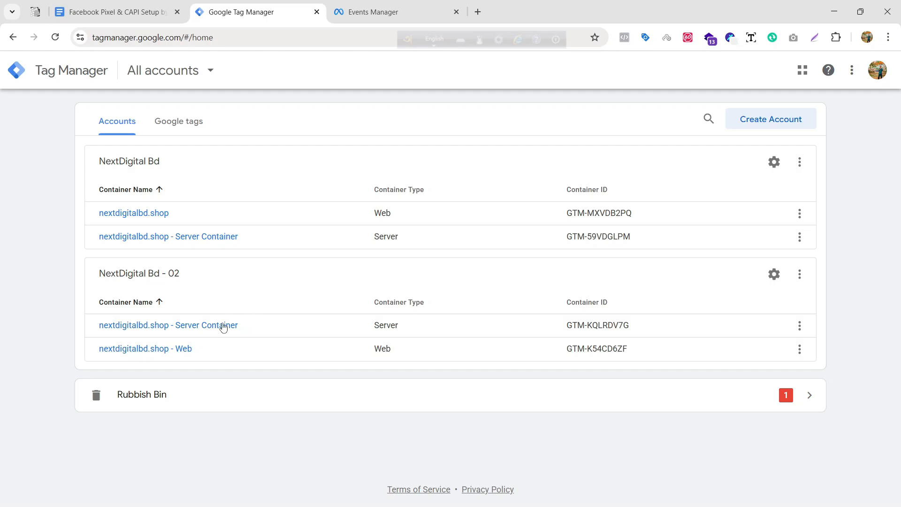
In Google Tag Manager, open the nextdigitalbd.shop - Web container and make a copy of the GA4 - SS - Config - AddToCart tag.
click(170, 350)
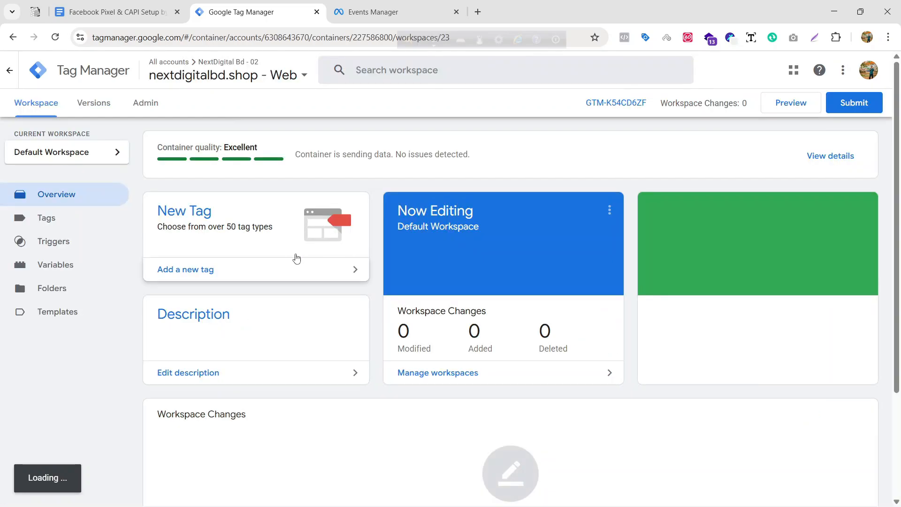
click(63, 223)
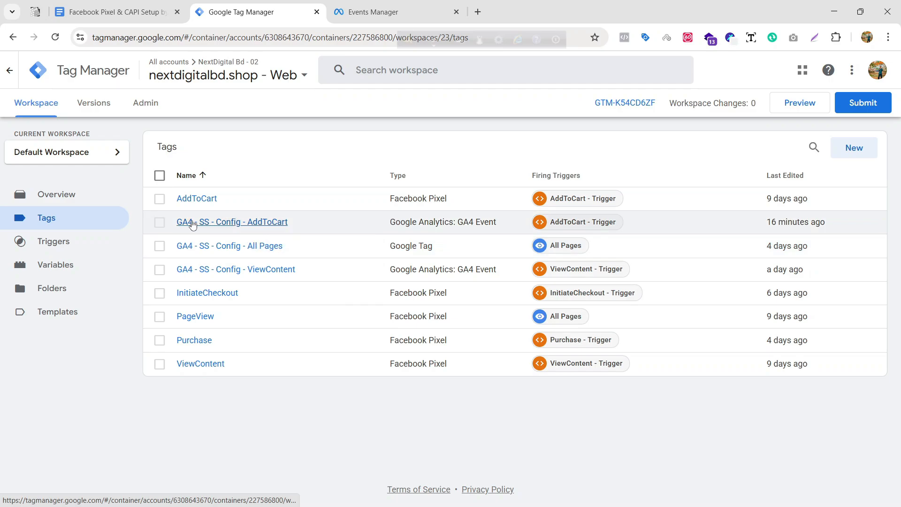
click(160, 226)
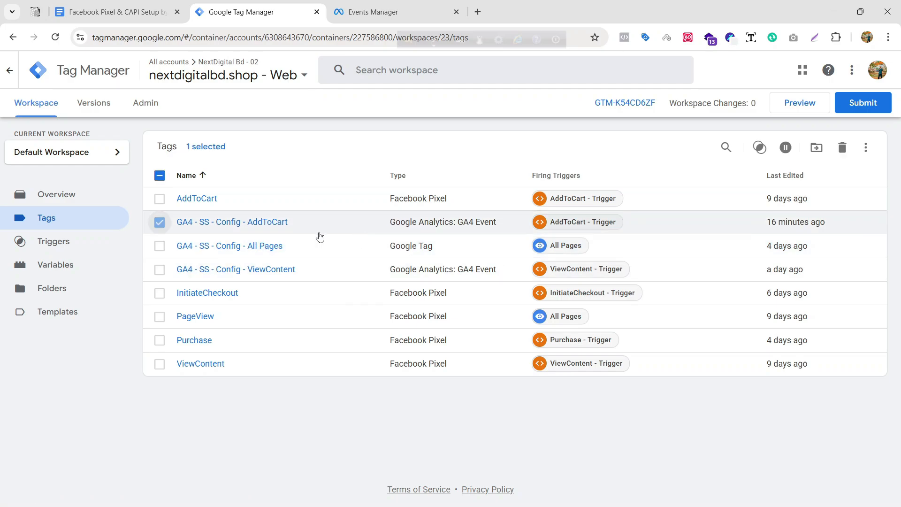
click(196, 228)
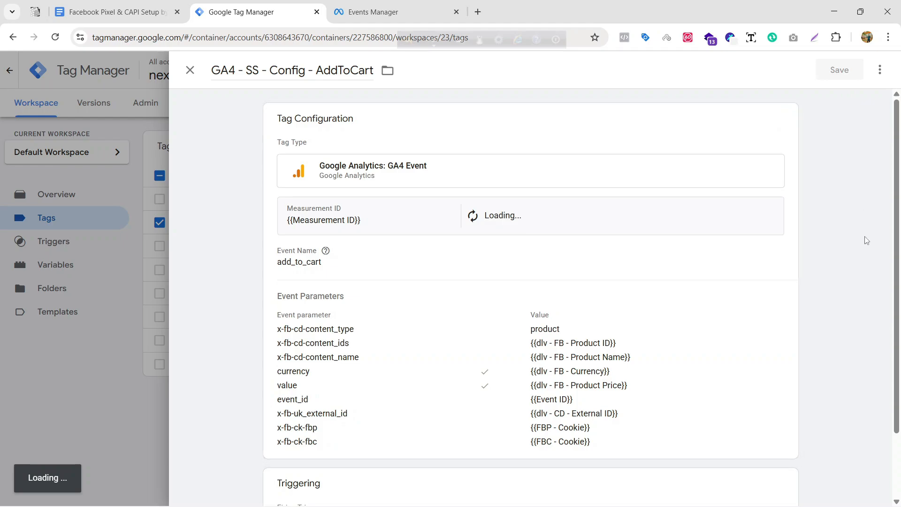
click(881, 71)
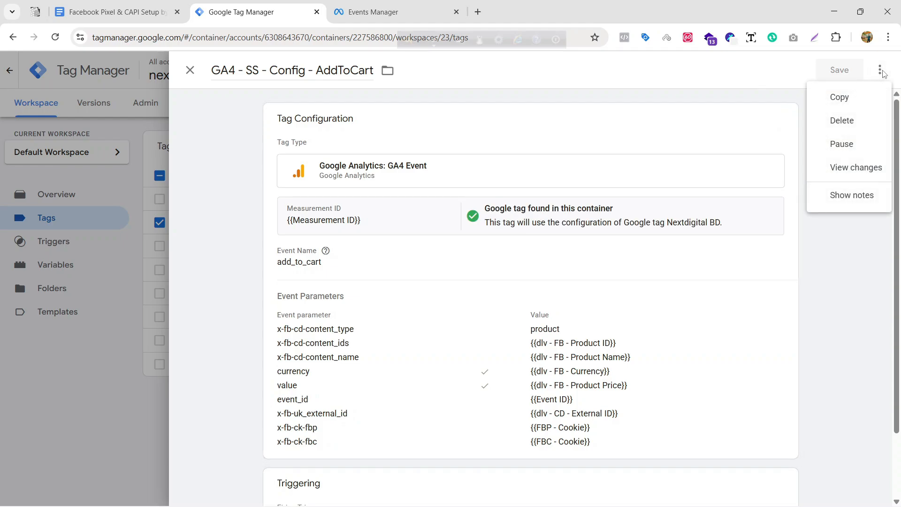
click(861, 95)
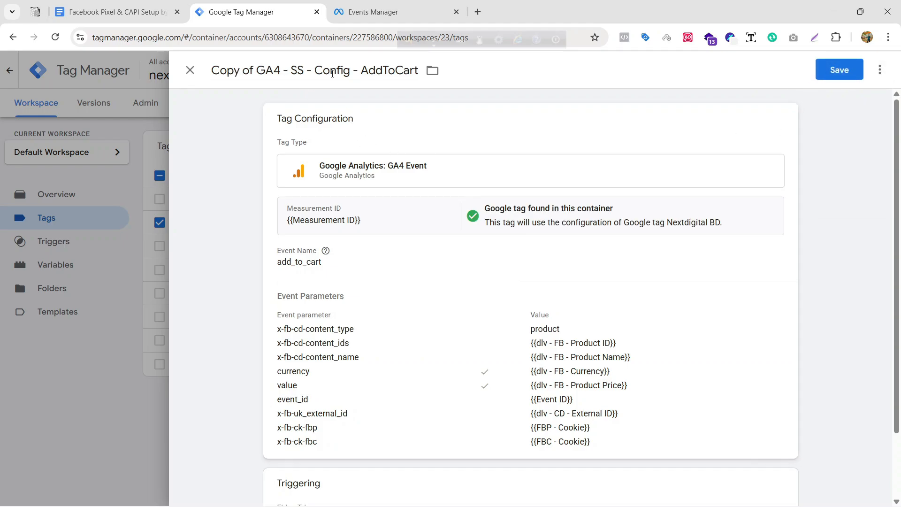
Rename the copied tag as GA4 - SS - Config - Checkout, using the Part-14 title from the setup document.
click(125, 10)
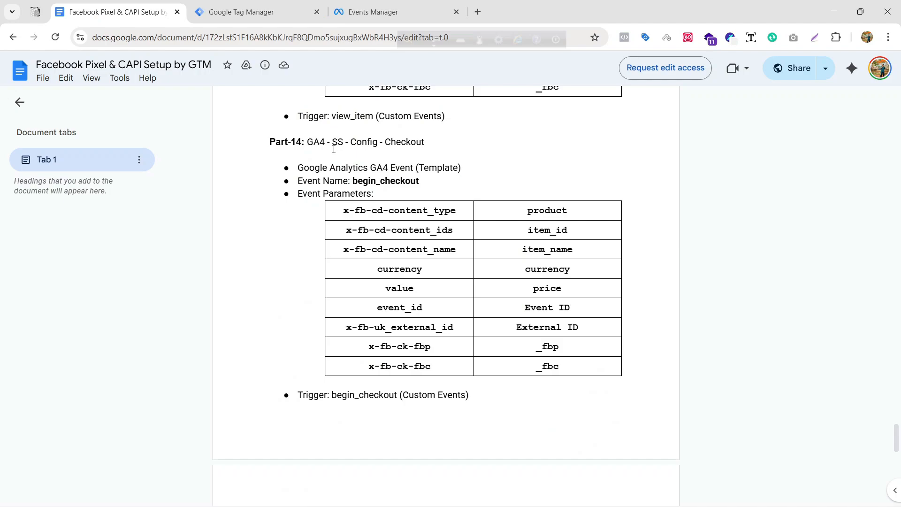
drag(307, 143, 452, 143)
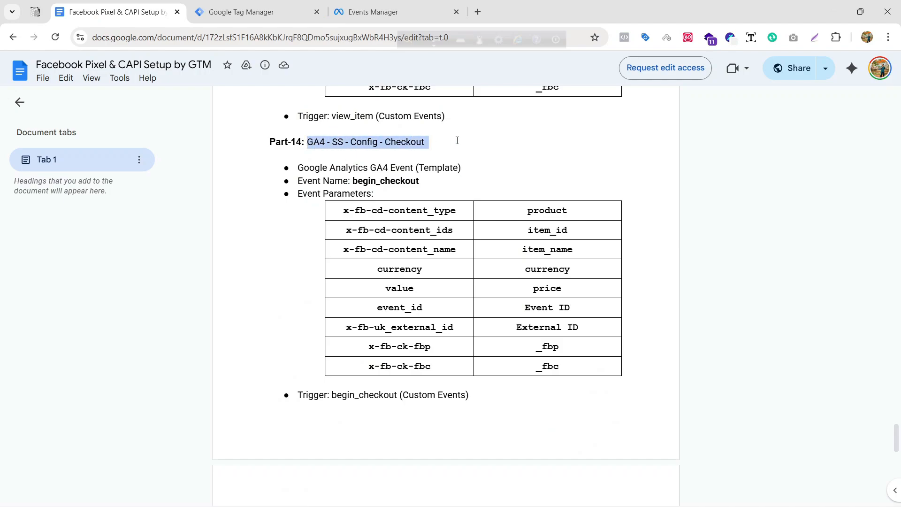
click(254, 11)
click(330, 70)
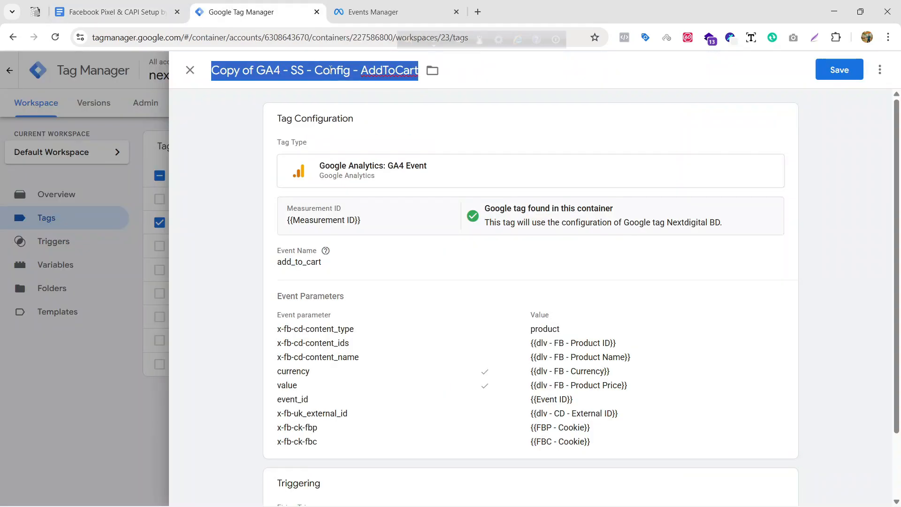
key(ctrl+v)
Replace the tag's event name with begin_checkout, copied from Part-14 of the setup document.
click(436, 136)
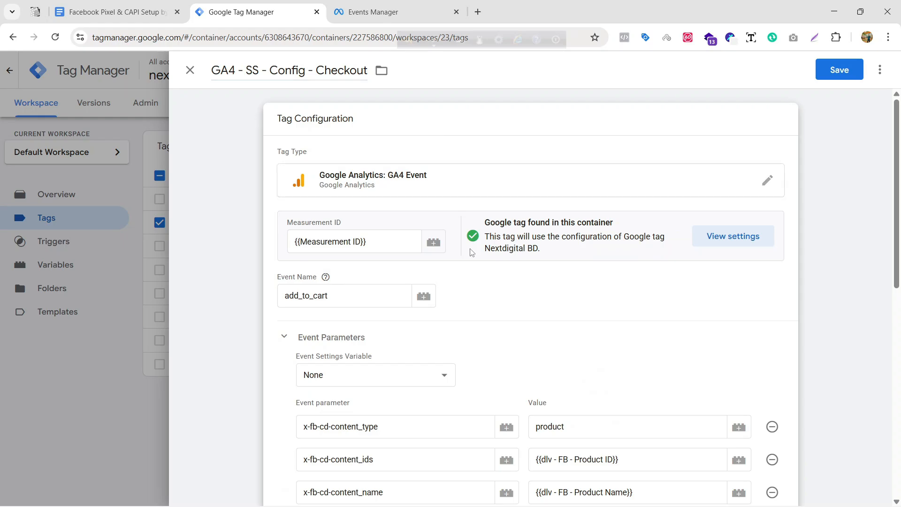
scroll(510, 221, down, 3)
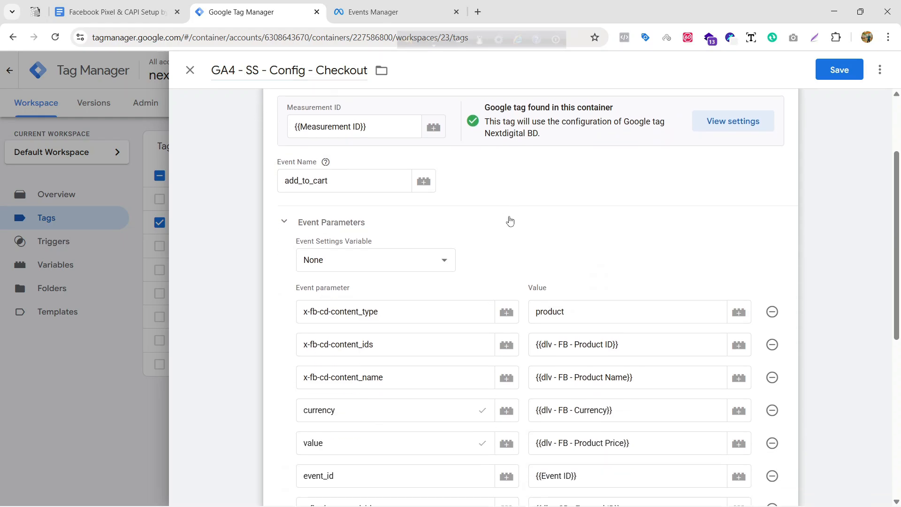
double_click(358, 175)
key(BackSpace)
click(113, 12)
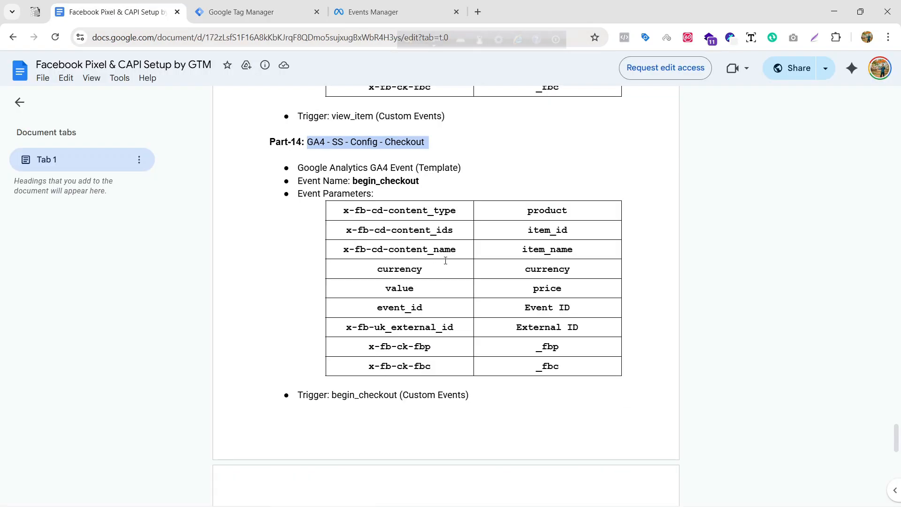
click(363, 192)
drag(354, 181, 431, 181)
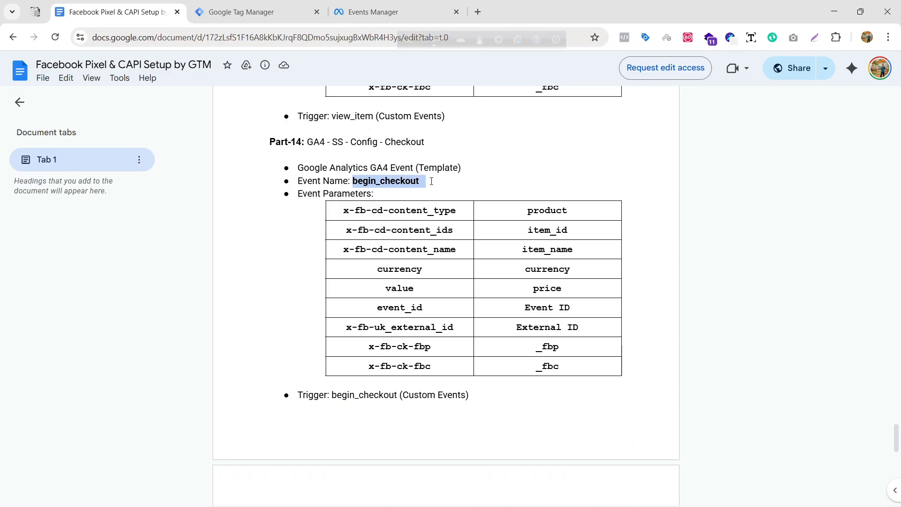
click(241, 12)
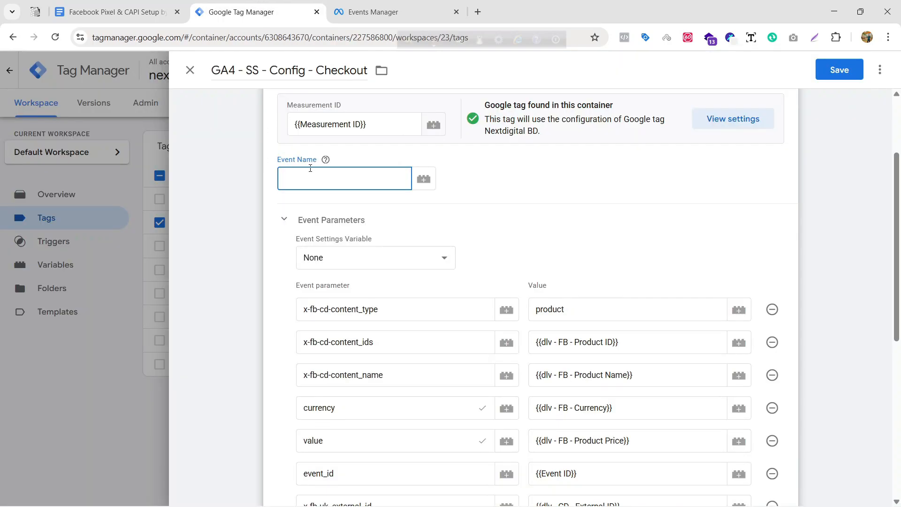
key(ctrl+v)
Review the tag's event parameters, especially x-fb-cd-content_ids, x-fb-cd-content_name and value.
scroll(371, 224, down, 3)
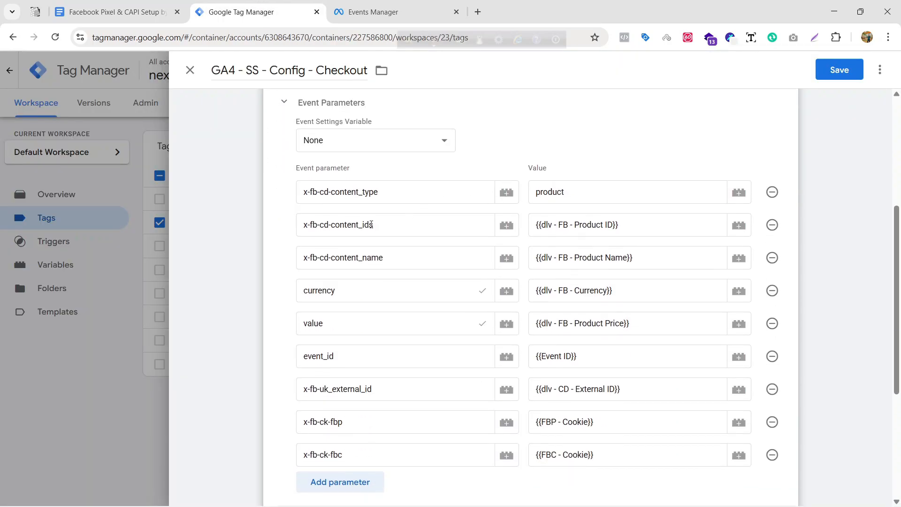
scroll(452, 352, down, 1)
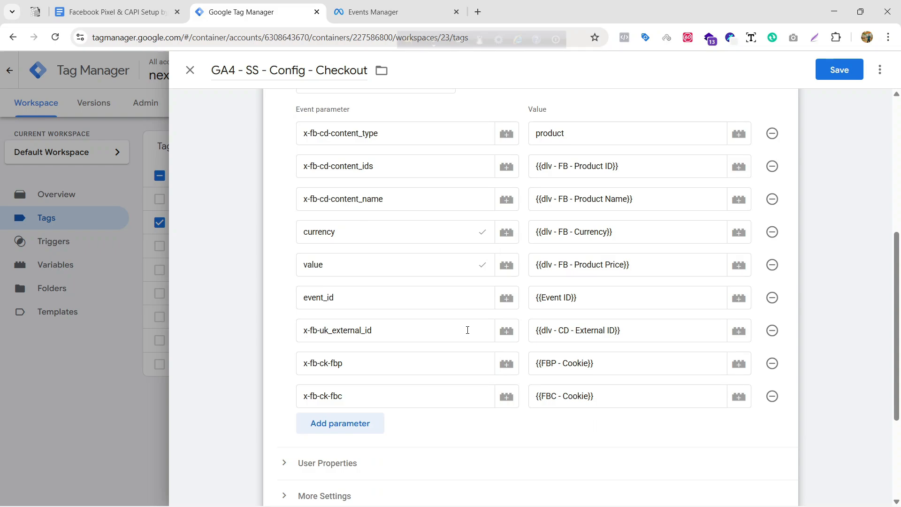
click(379, 165)
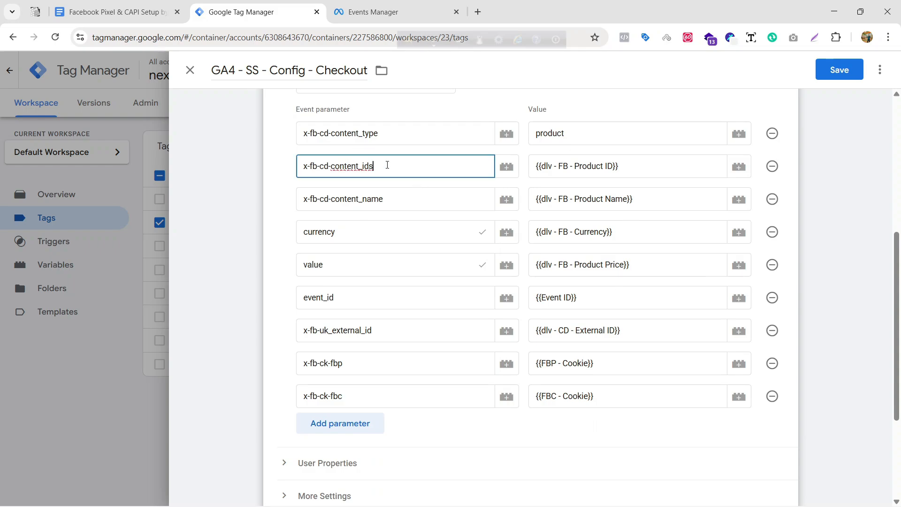
click(395, 202)
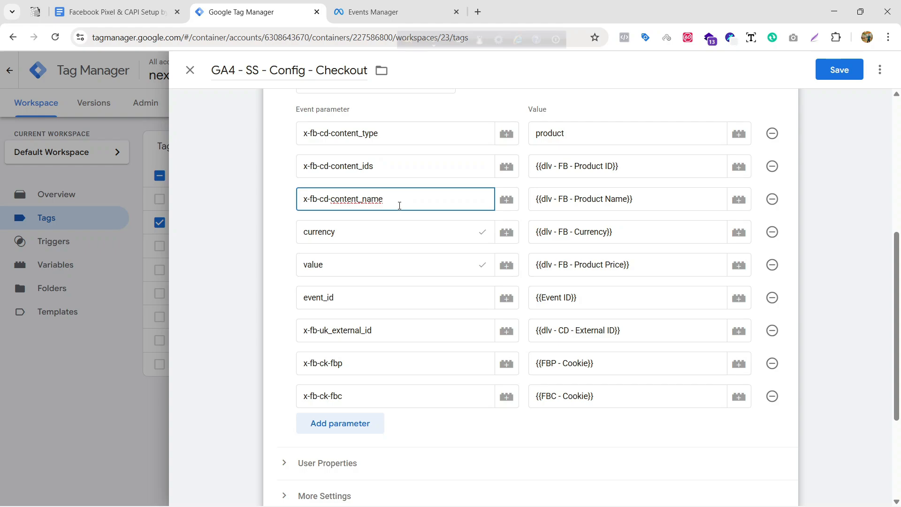
click(399, 265)
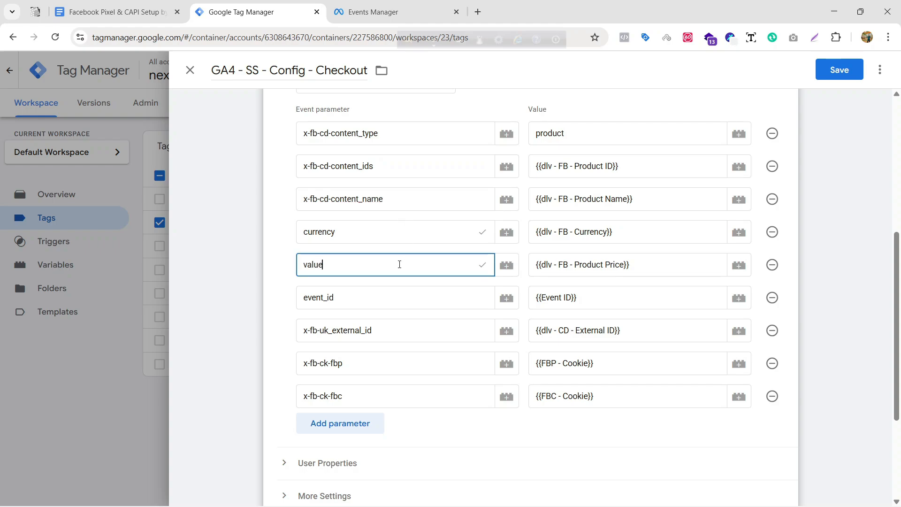
click(399, 168)
click(398, 199)
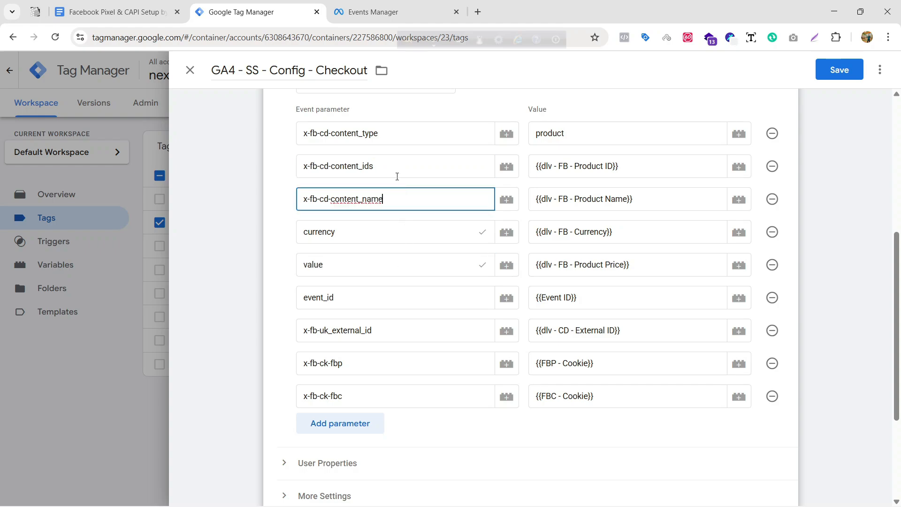
click(397, 169)
click(404, 203)
click(388, 261)
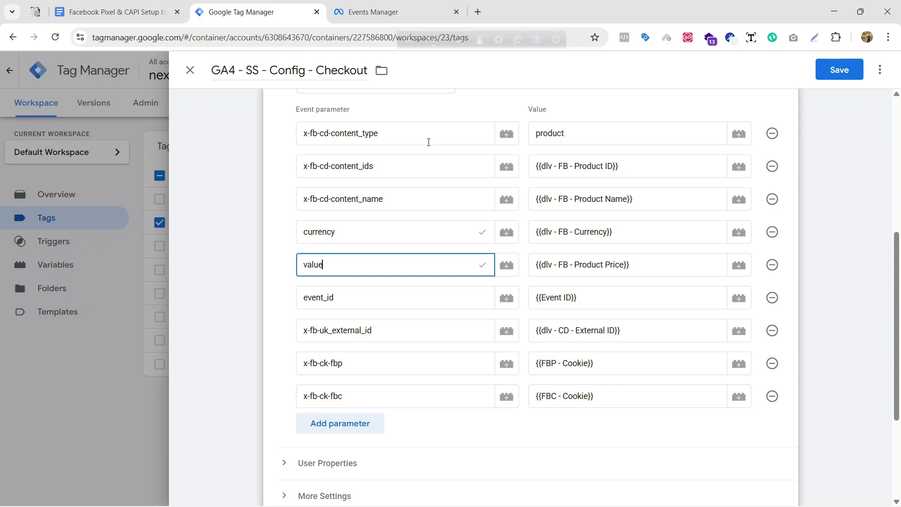
Clear the values of the x-fb-cd-content_ids, x-fb-cd-content_name and value parameters.
click(641, 166)
key(ctrl+a)
key(BackSpace)
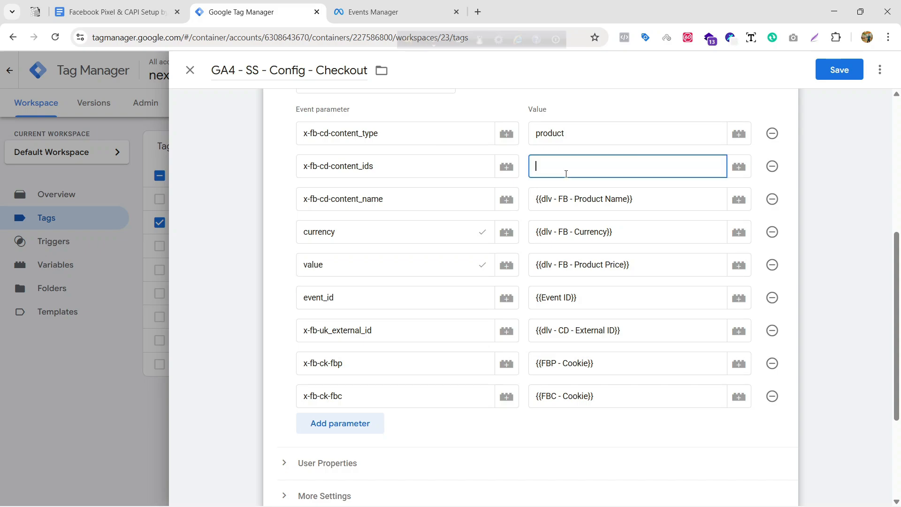
click(656, 202)
key(ctrl+a)
key(BackSpace)
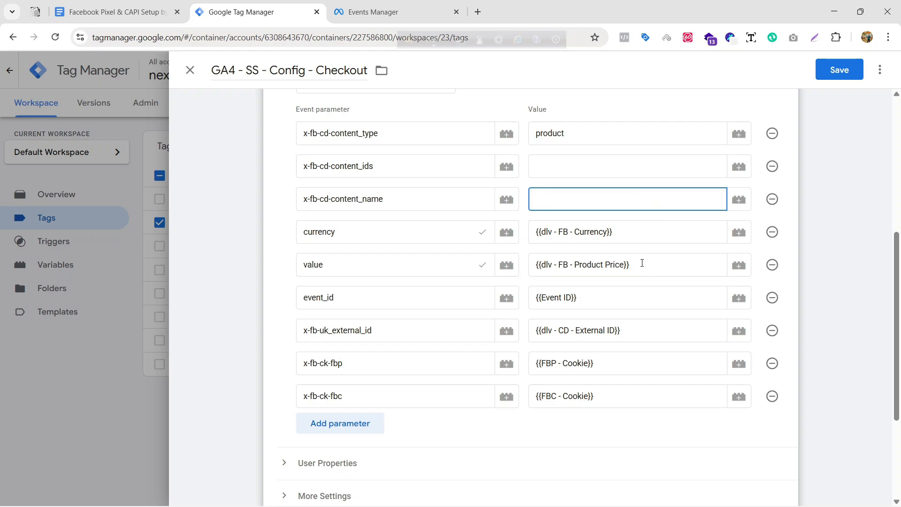
click(642, 263)
key(ctrl+a)
key(BackSpace)
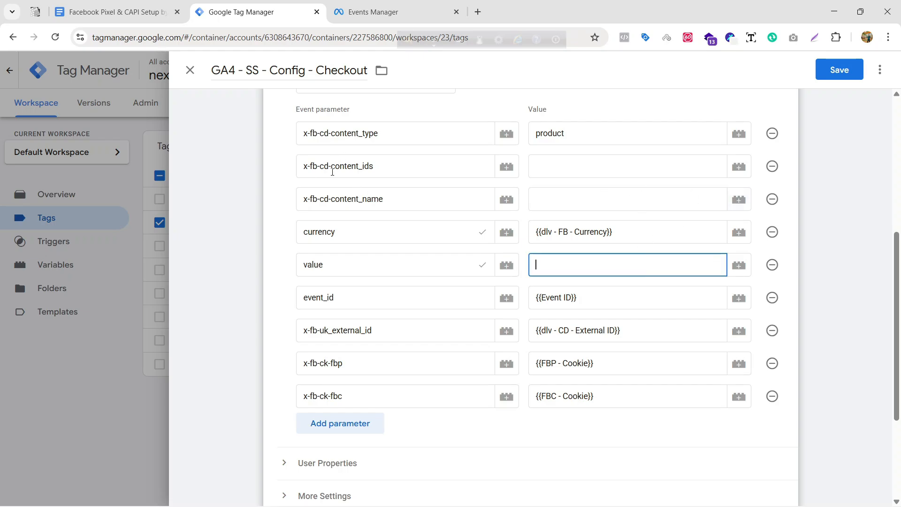
Set x-fb-cd-content_ids to the cJS - FB - Purchase Product ID variable and x-fb-cd-content_name to cJS - FB - Purchase Product Name.
click(738, 167)
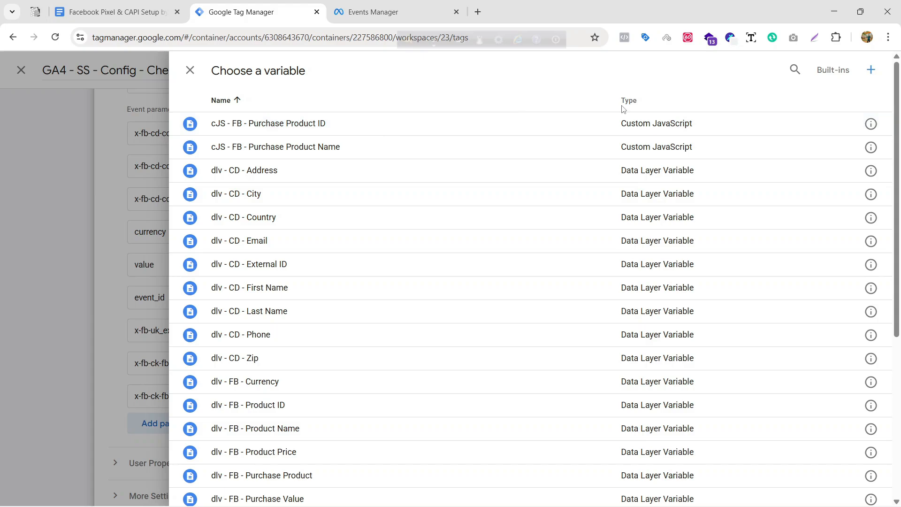
click(501, 128)
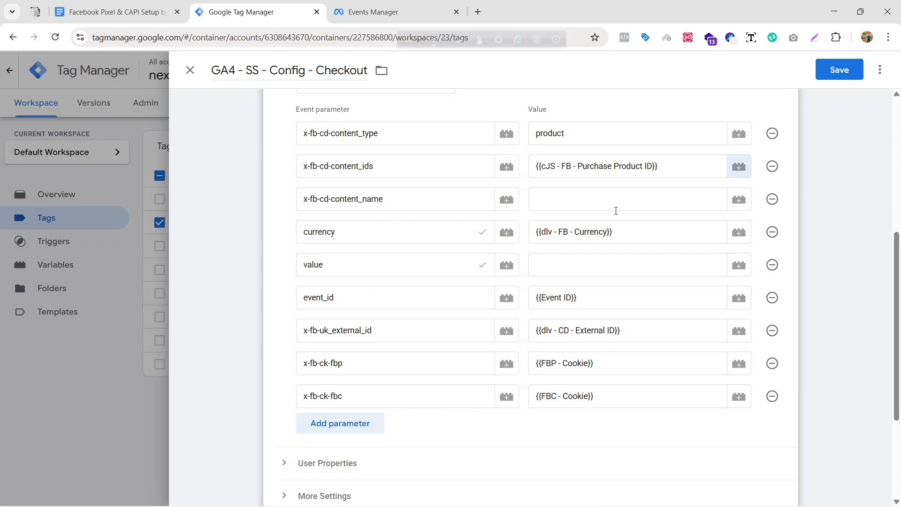
click(738, 200)
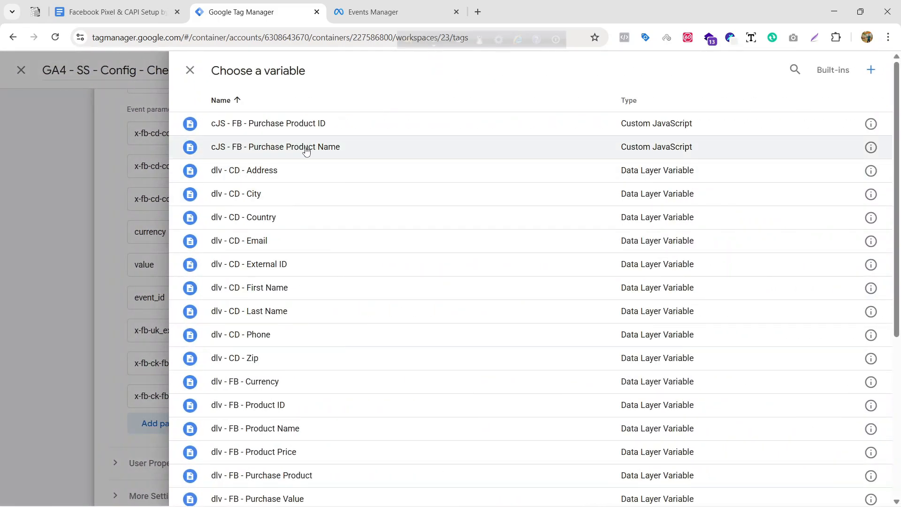
click(536, 156)
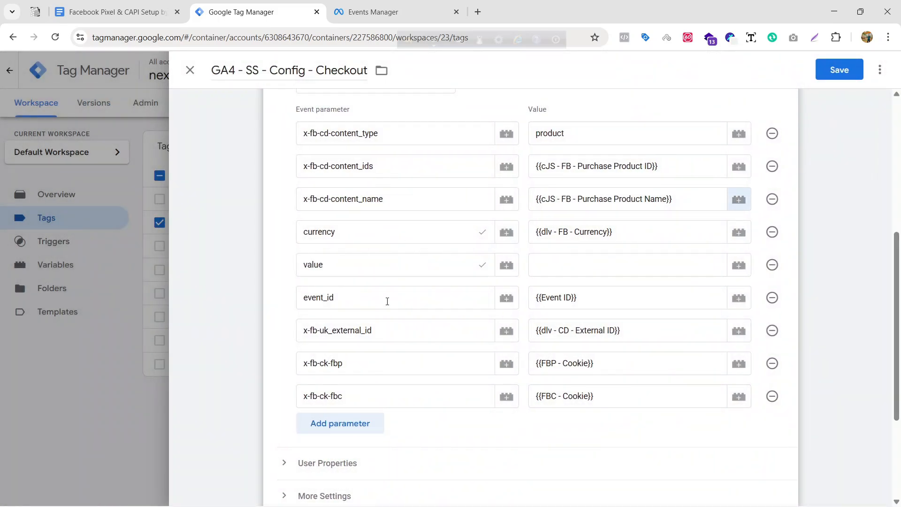
Set the value parameter to the dlv - FB - Purchase Value variable.
click(606, 272)
click(739, 265)
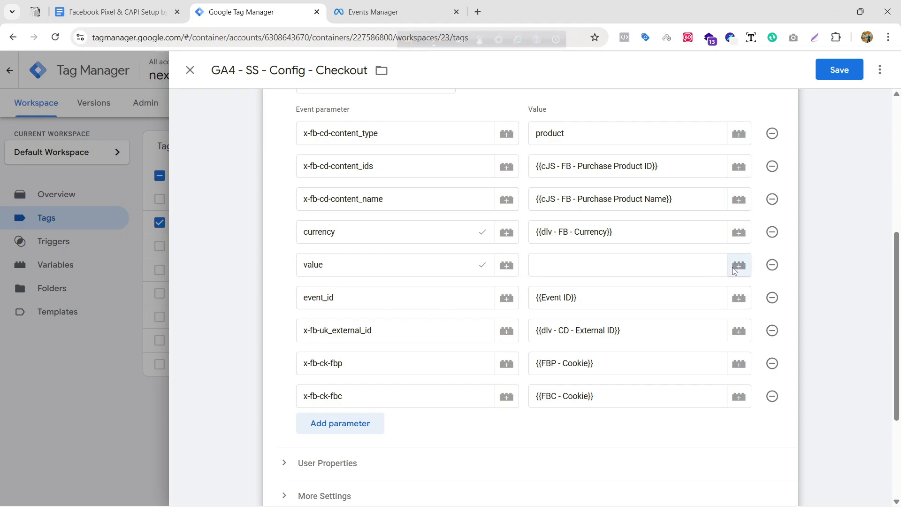
scroll(348, 178, down, 4)
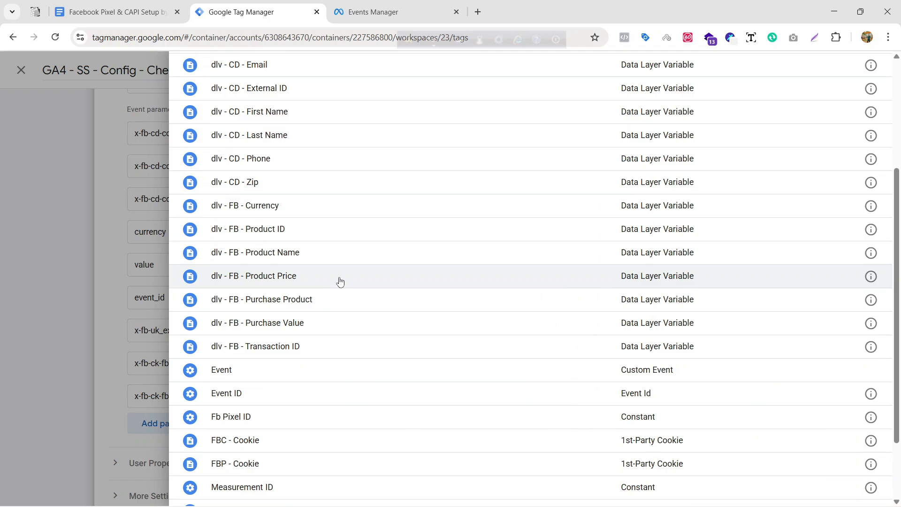
click(341, 328)
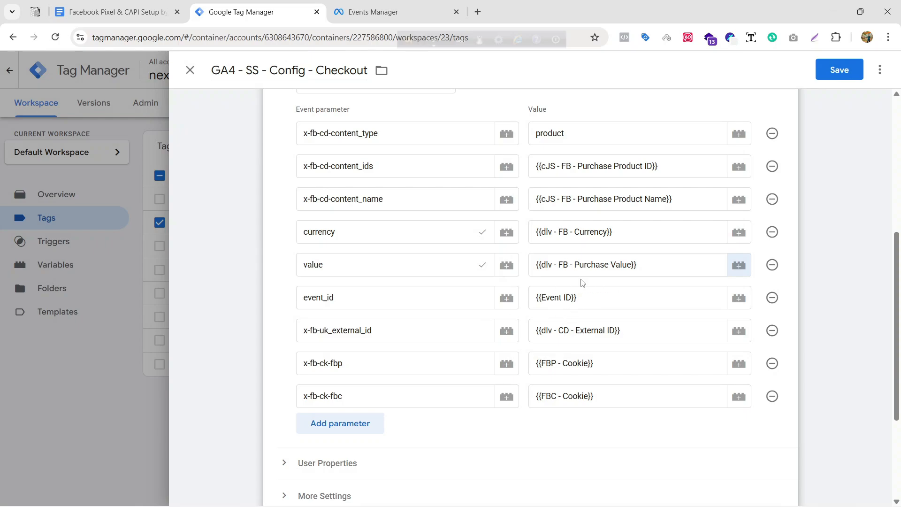
drag(656, 267, 518, 274)
click(525, 250)
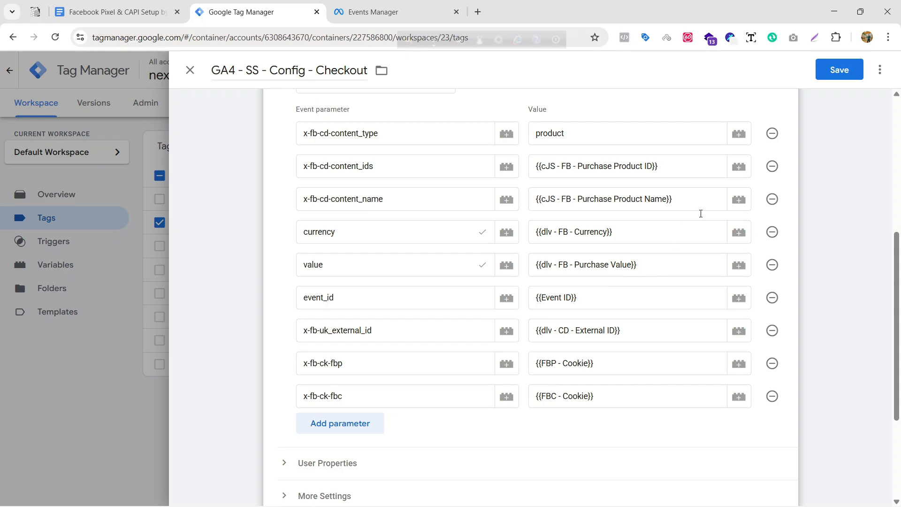
Replace the tag's AddToCart firing trigger with InitiateCheckout - Trigger.
scroll(675, 223, down, 4)
scroll(649, 234, up, 6)
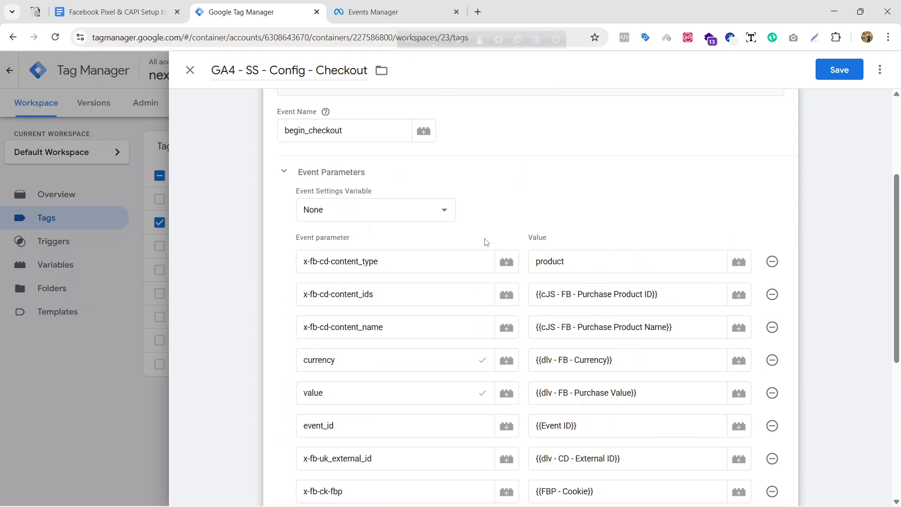
scroll(460, 197, up, 4)
scroll(511, 215, down, 8)
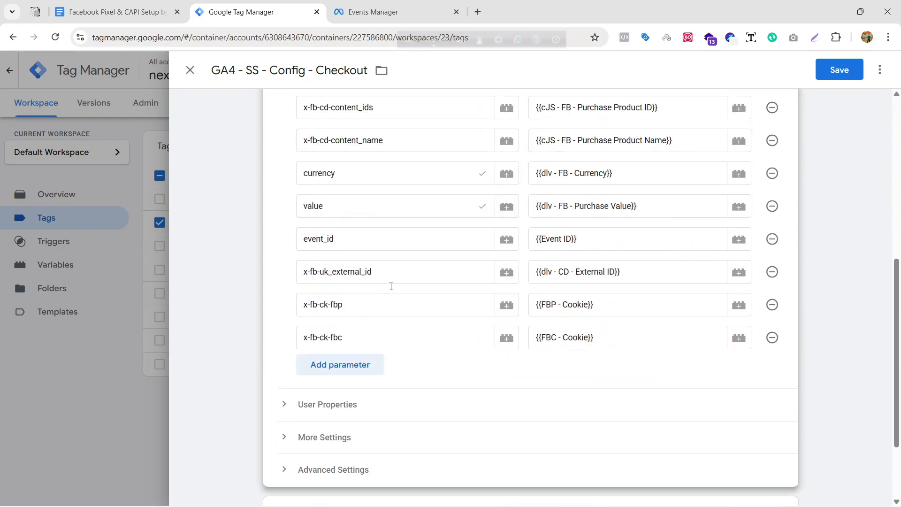
scroll(453, 313, down, 1)
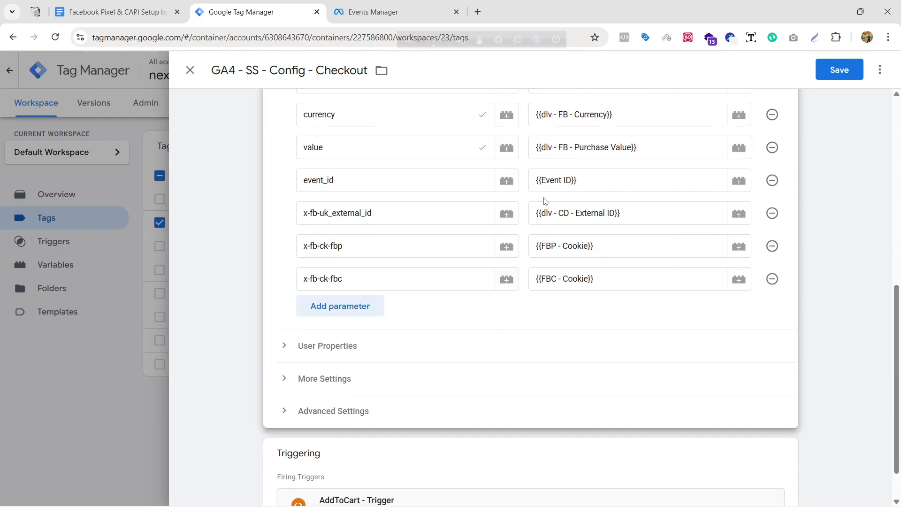
scroll(362, 347, down, 1)
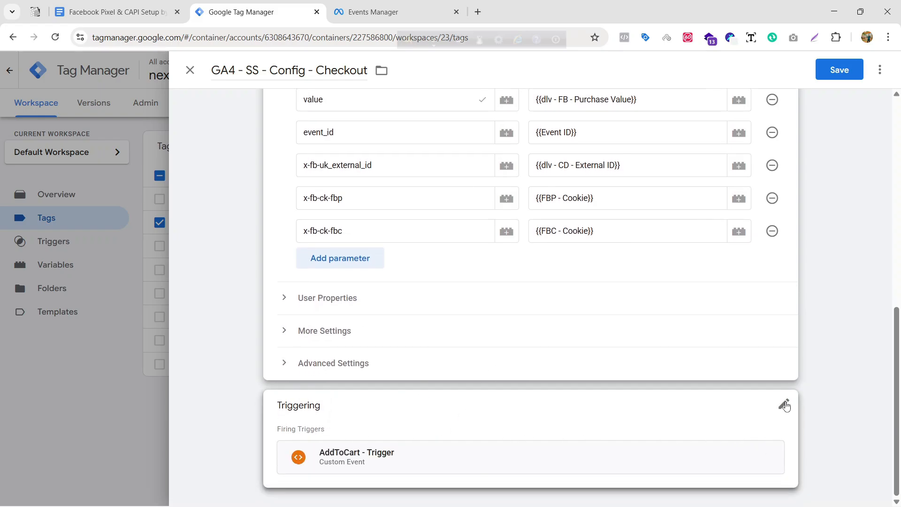
click(785, 405)
click(772, 442)
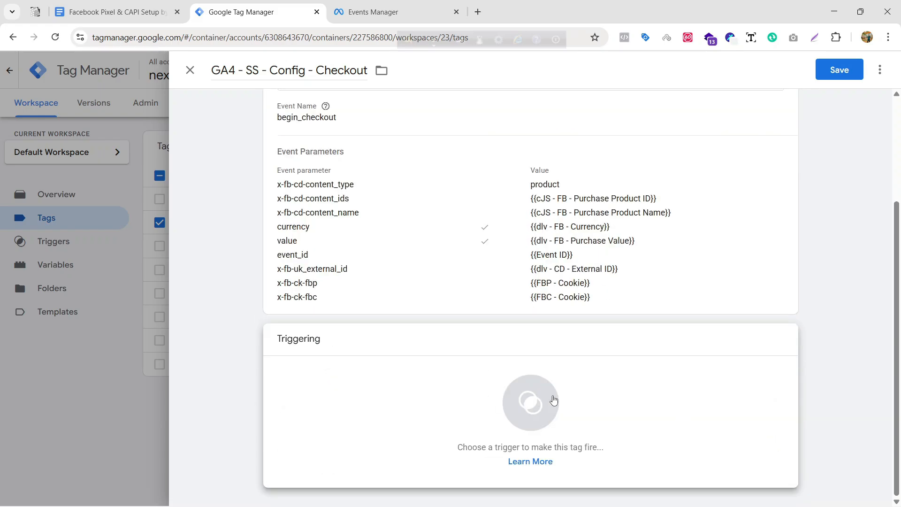
click(554, 400)
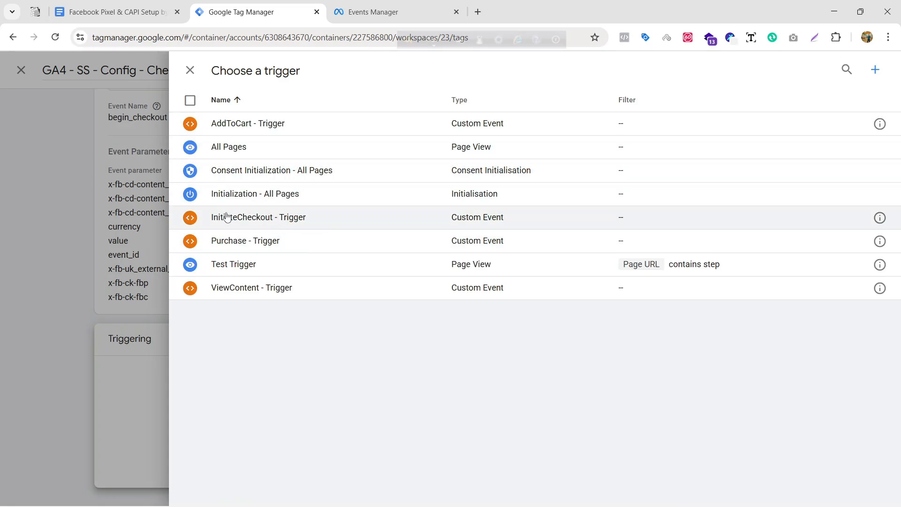
click(354, 220)
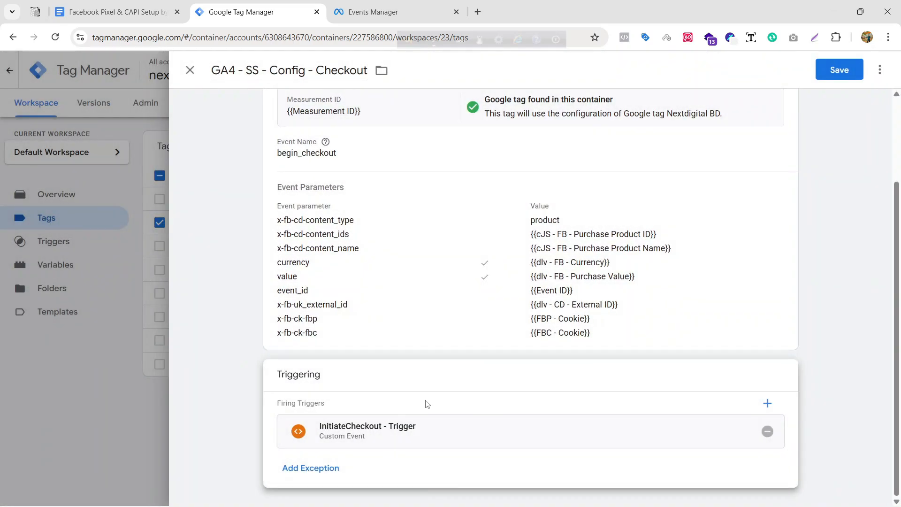
Review the finished checkout tag's event name, event parameters and firing trigger.
scroll(681, 290, up, 3)
scroll(682, 289, down, 3)
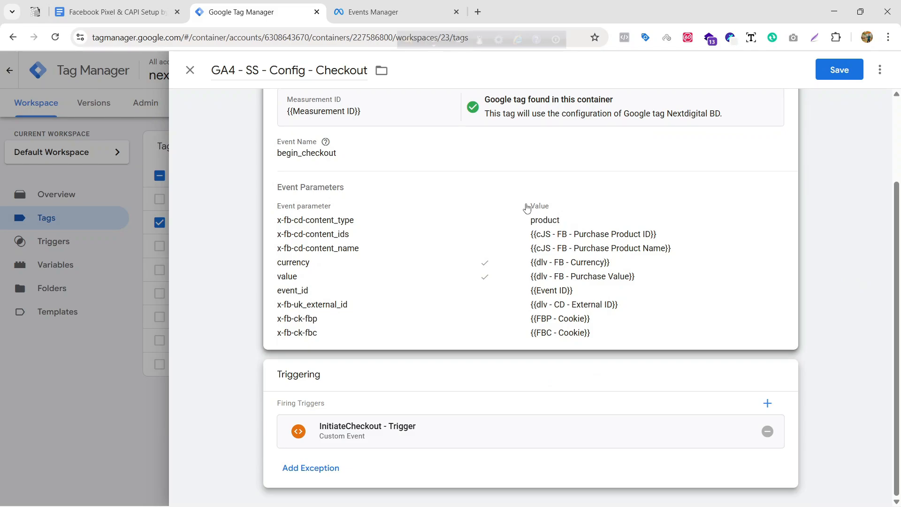
scroll(527, 208, up, 3)
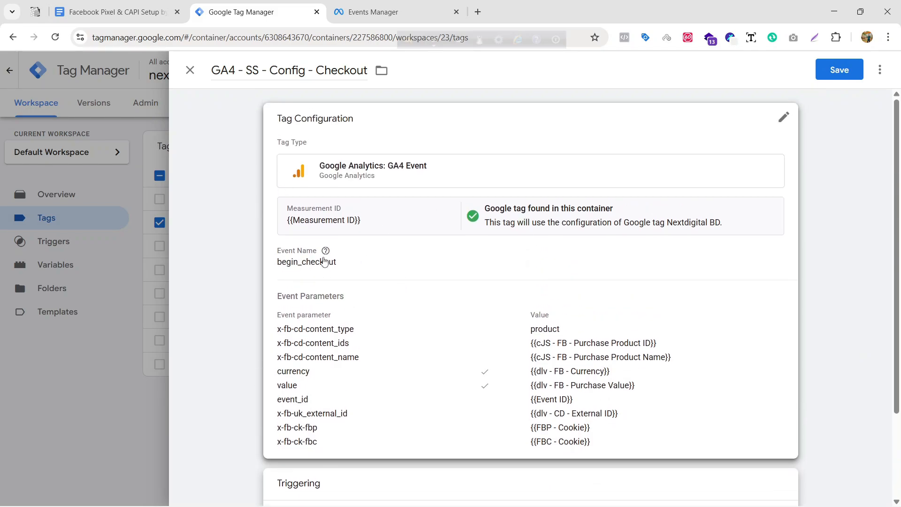
scroll(495, 258, down, 1)
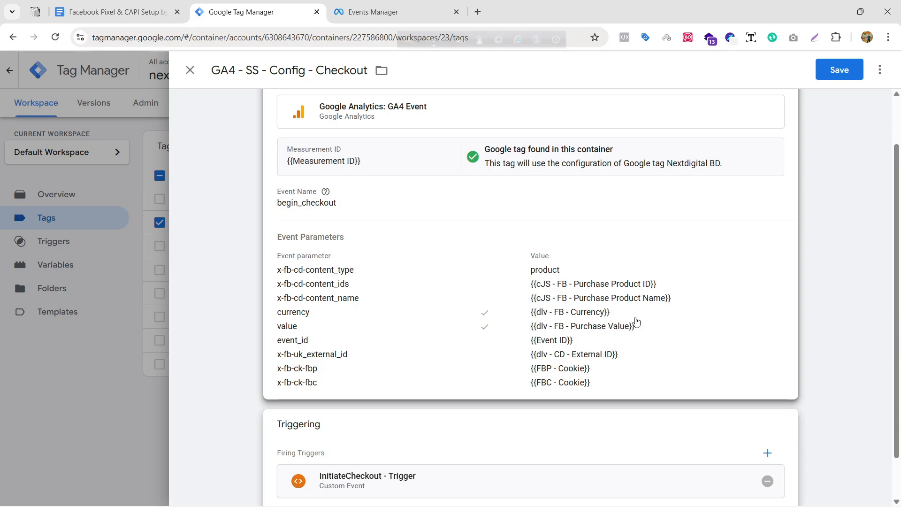
scroll(638, 317, down, 1)
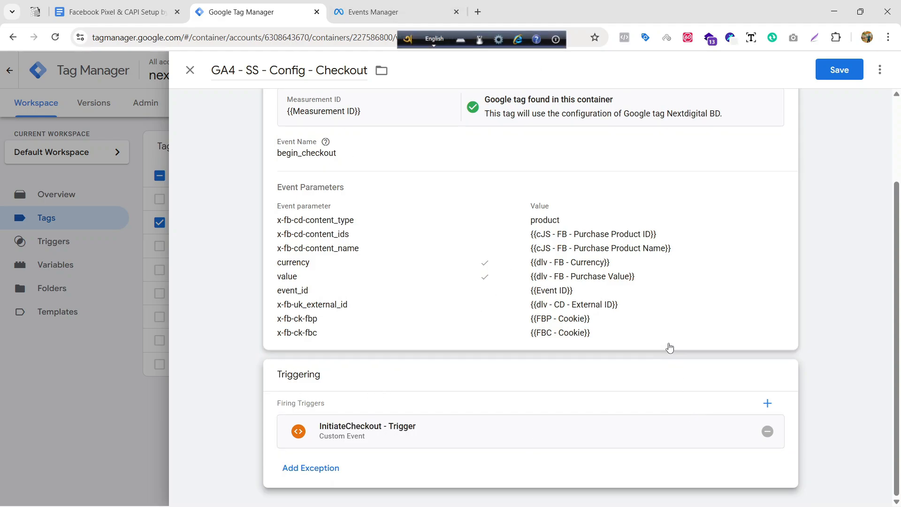
scroll(671, 348, up, 2)
scroll(672, 350, down, 3)
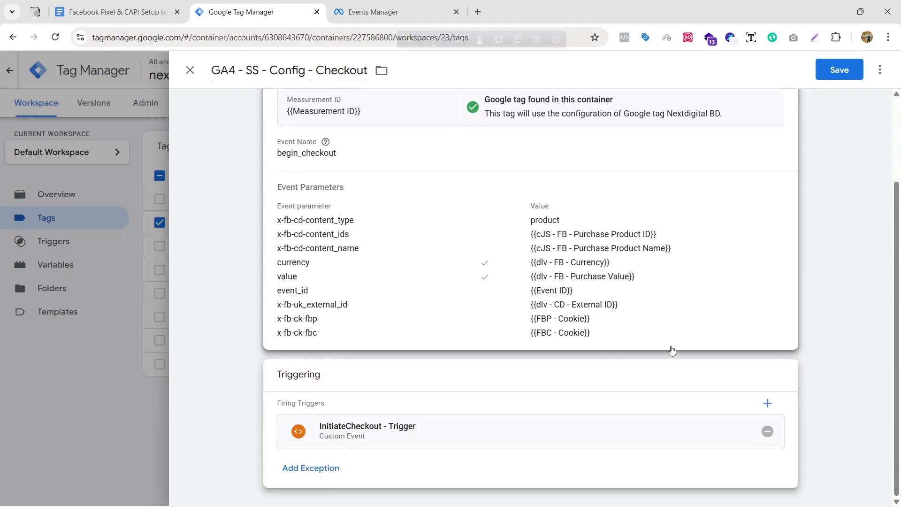
scroll(672, 350, up, 3)
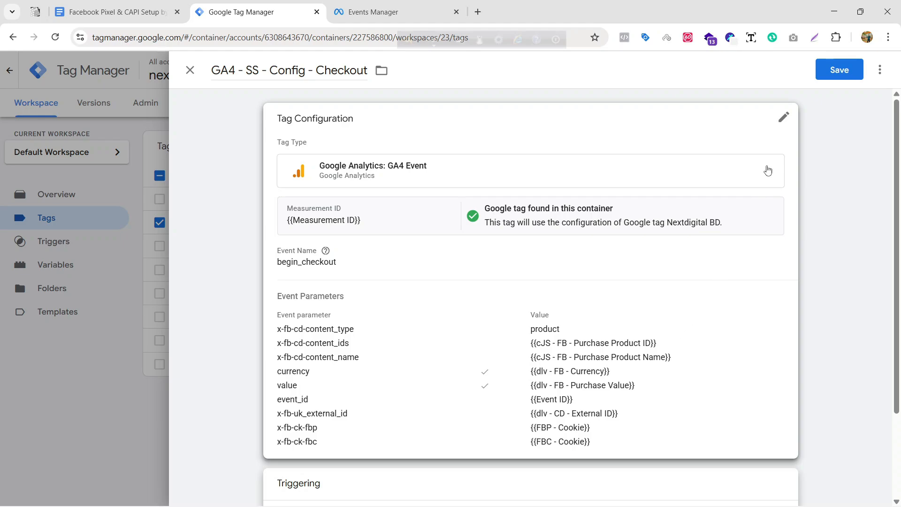
Save the checkout tag and publish the workspace changes to Live without a version name or description.
click(837, 71)
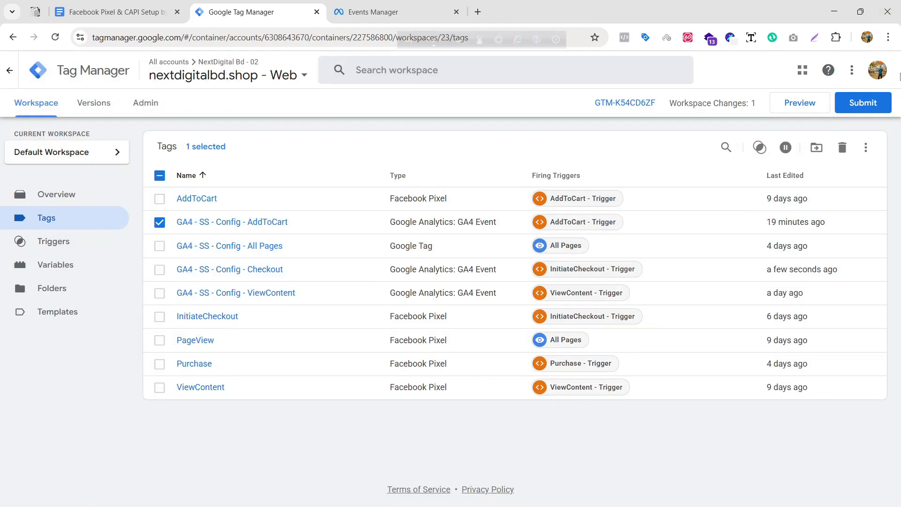
click(868, 104)
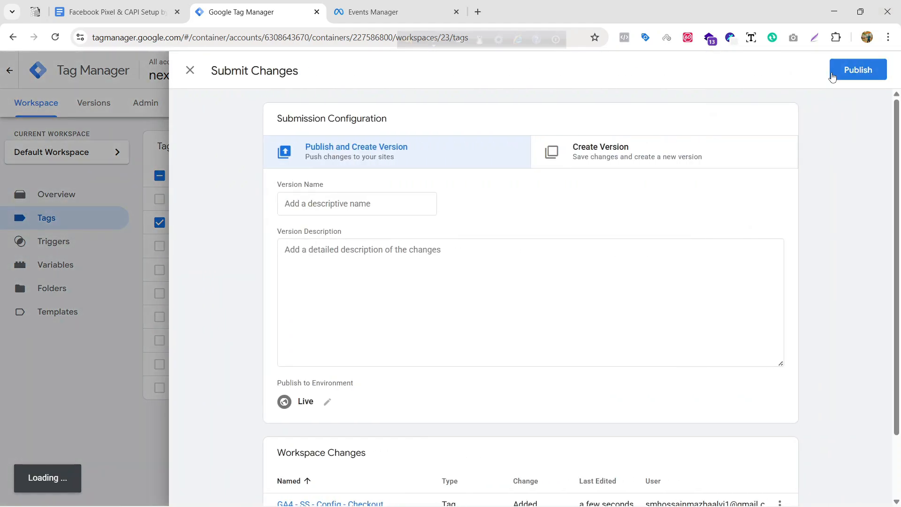
click(832, 75)
click(538, 411)
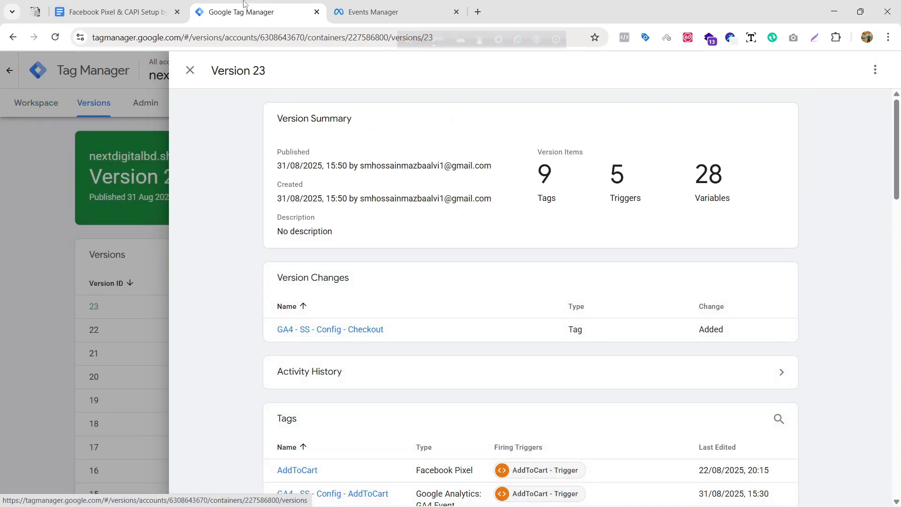
click(190, 70)
click(19, 104)
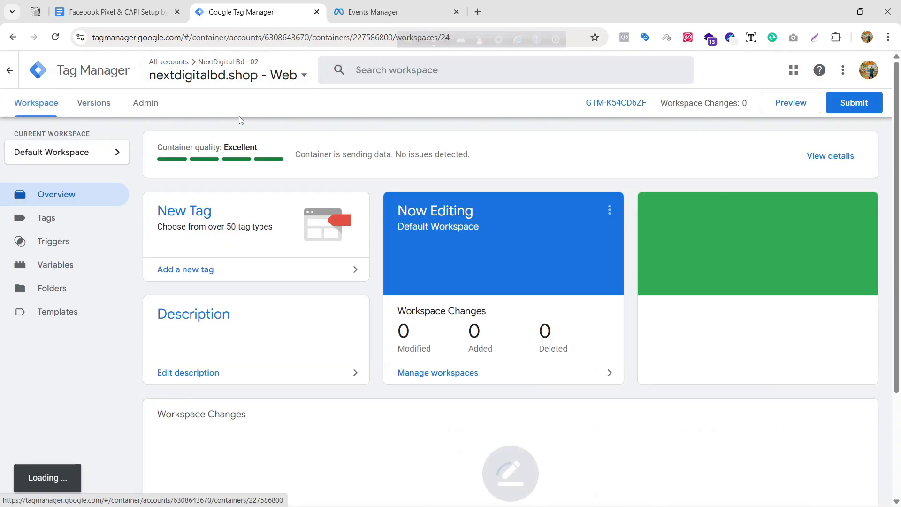
Switch to Events Manager and clear the test session activity of the NextDigital BD dataset.
click(369, 13)
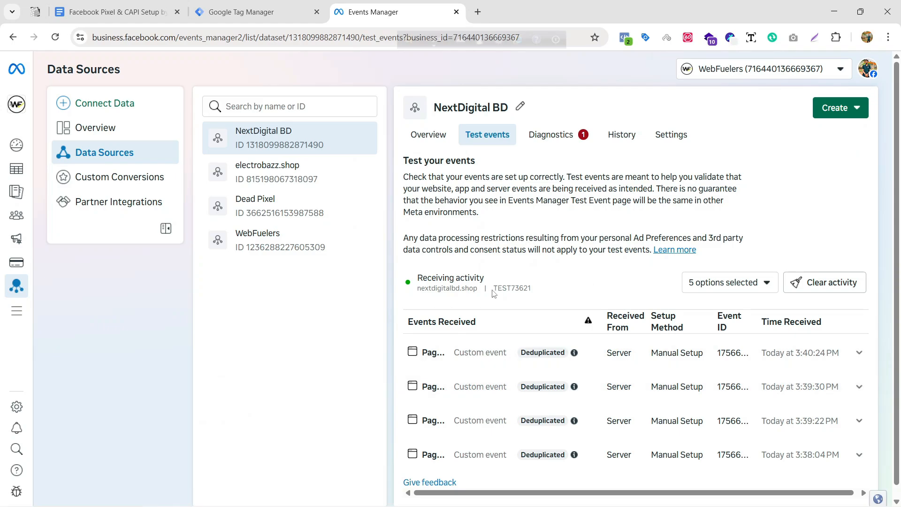
mouse_move(493, 293)
mouse_down()
mouse_move(538, 295)
mouse_move(496, 288)
mouse_up()
click(538, 292)
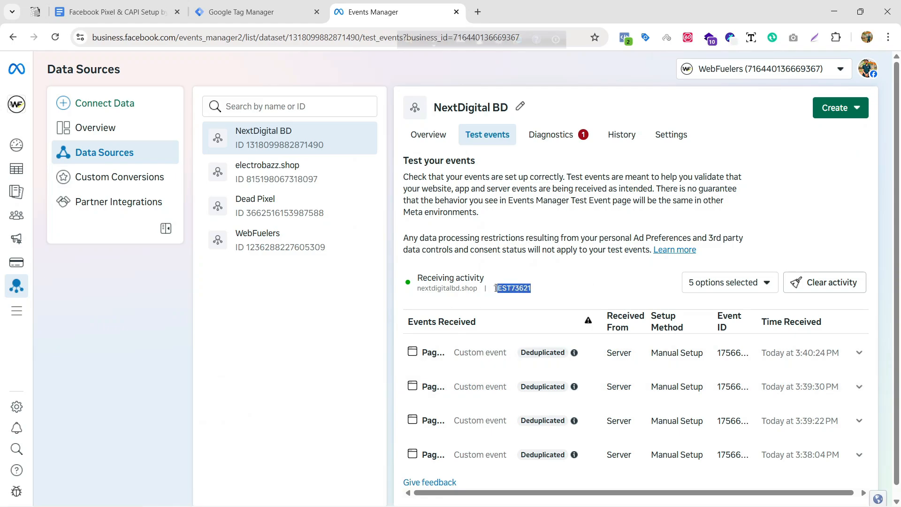
click(562, 288)
click(792, 285)
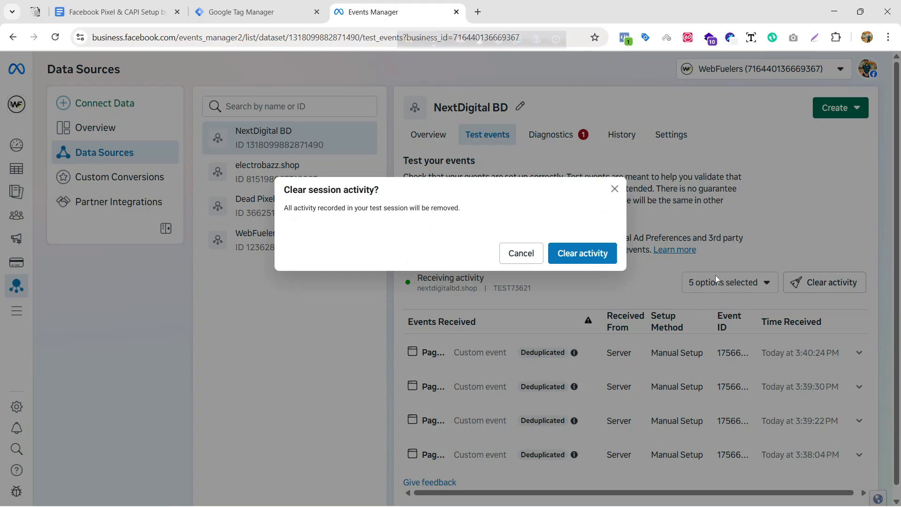
click(594, 254)
click(611, 366)
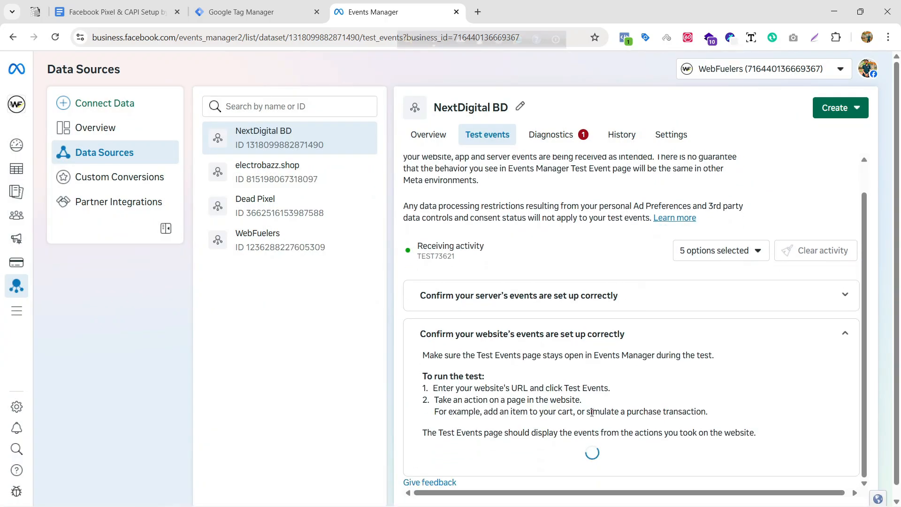
Open the nextdigitalbd.shop website for event testing and check the events received in Events Manager.
click(726, 432)
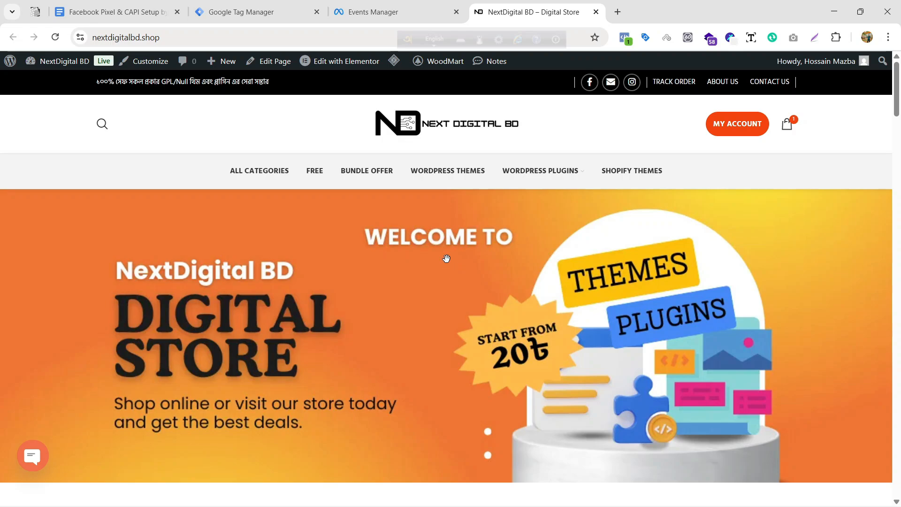
click(375, 11)
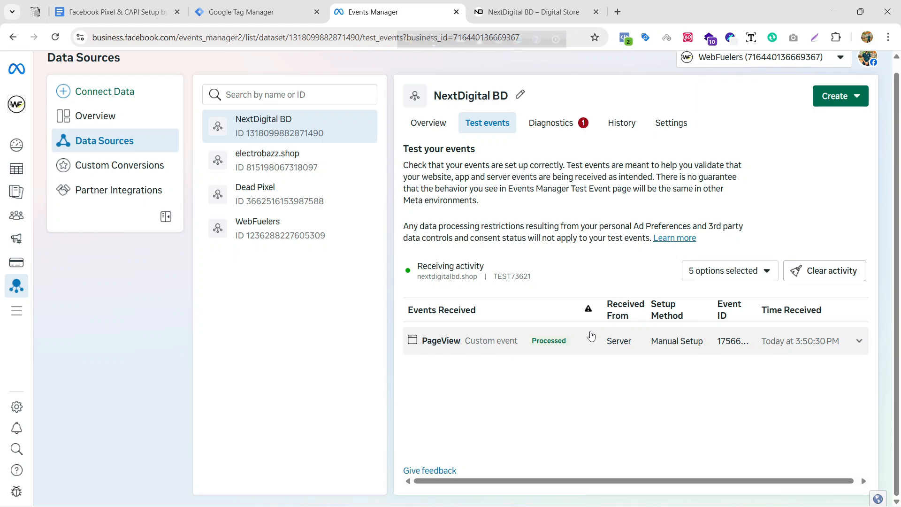
click(540, 11)
Open the Popup Checkout for WooCommerce product page from the store's Recently Added section.
scroll(390, 223, down, 10)
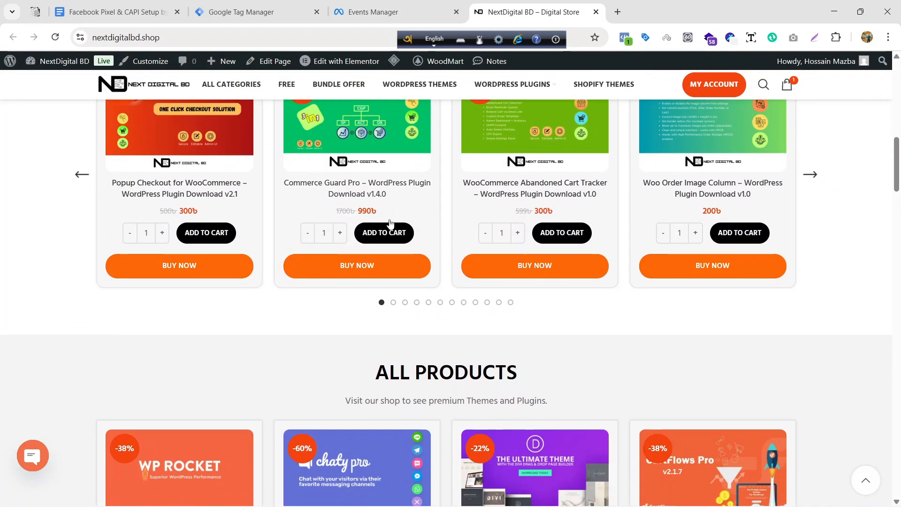
scroll(484, 256, up, 2)
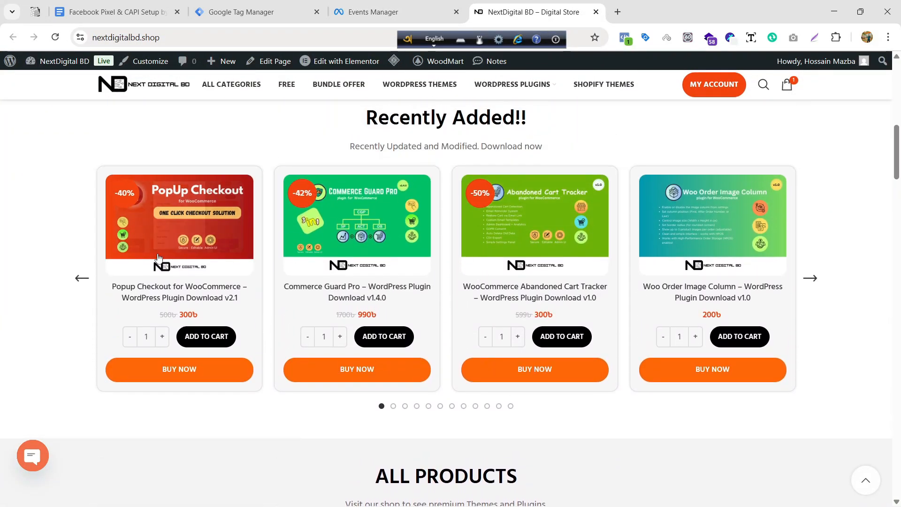
click(230, 269)
scroll(648, 217, down, 2)
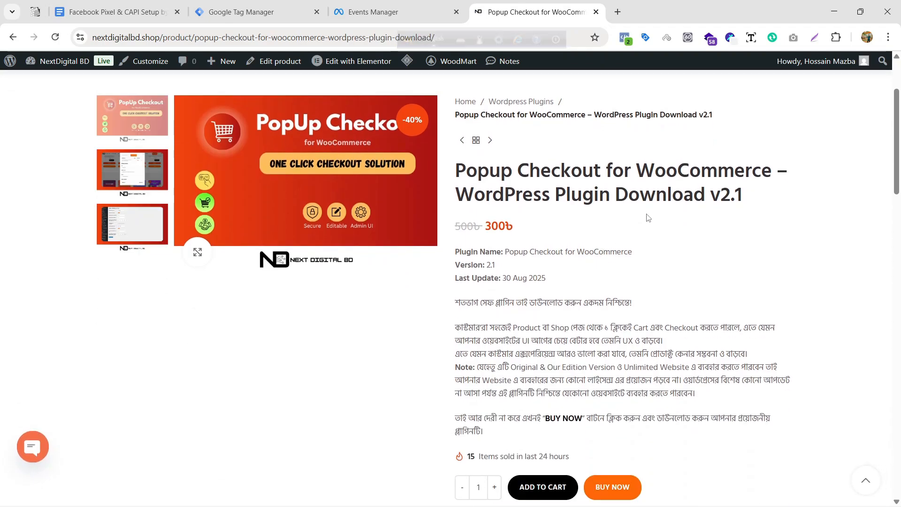
scroll(629, 198, up, 2)
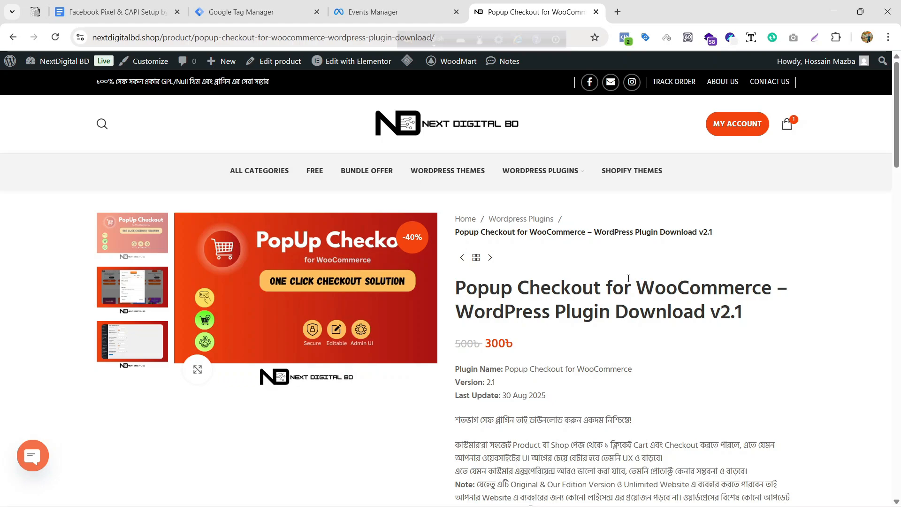
Start a direct purchase of the Popup Checkout plugin and review the order details in the checkout popup.
scroll(629, 279, down, 5)
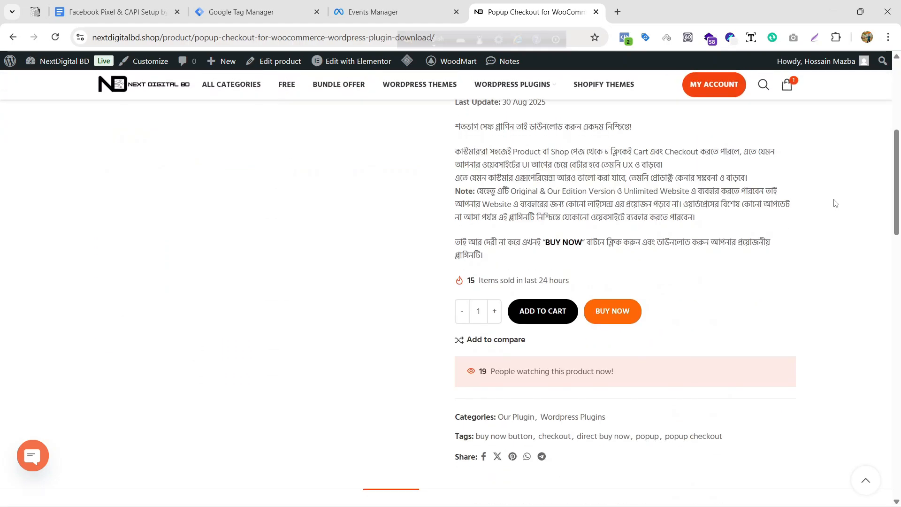
click(615, 313)
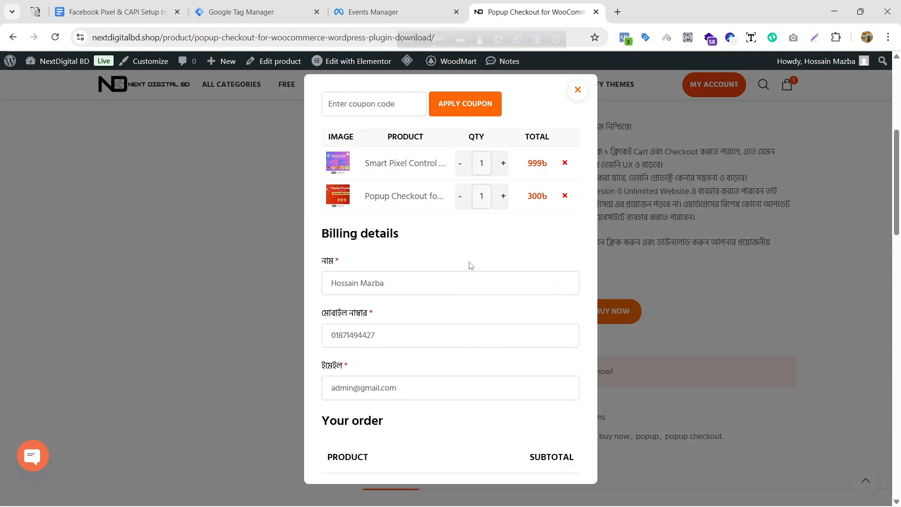
scroll(472, 261, down, 1)
scroll(367, 108, up, 1)
scroll(478, 258, down, 2)
scroll(437, 274, down, 3)
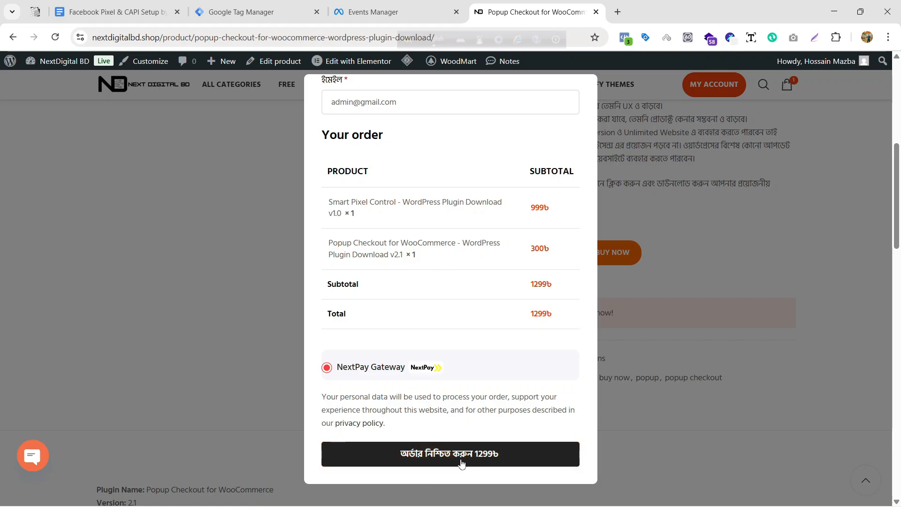
Remove the Smart Pixel Control plugin from the popup order and close the checkout popup.
scroll(505, 348, up, 6)
scroll(506, 348, up, 5)
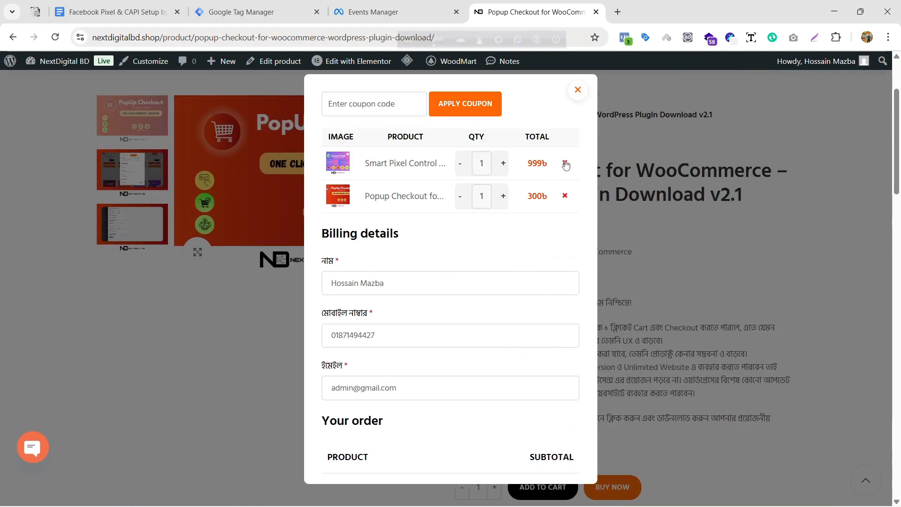
click(563, 175)
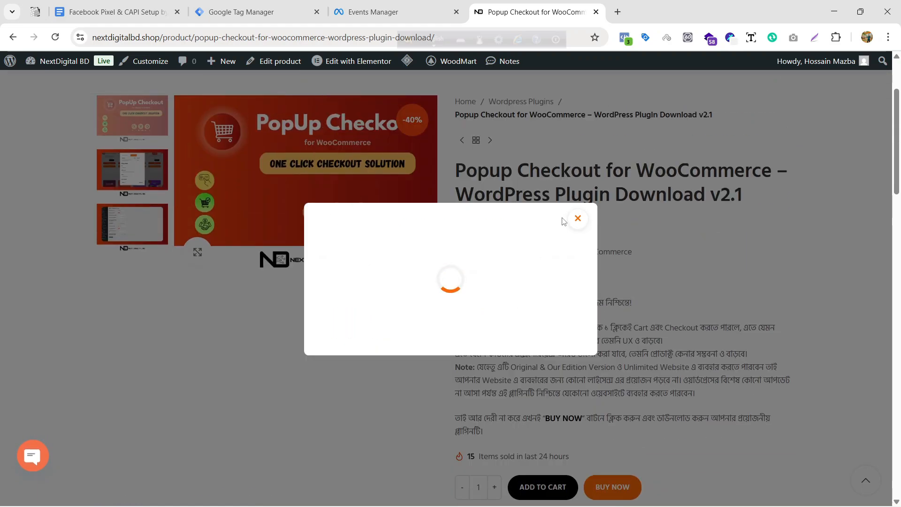
click(577, 89)
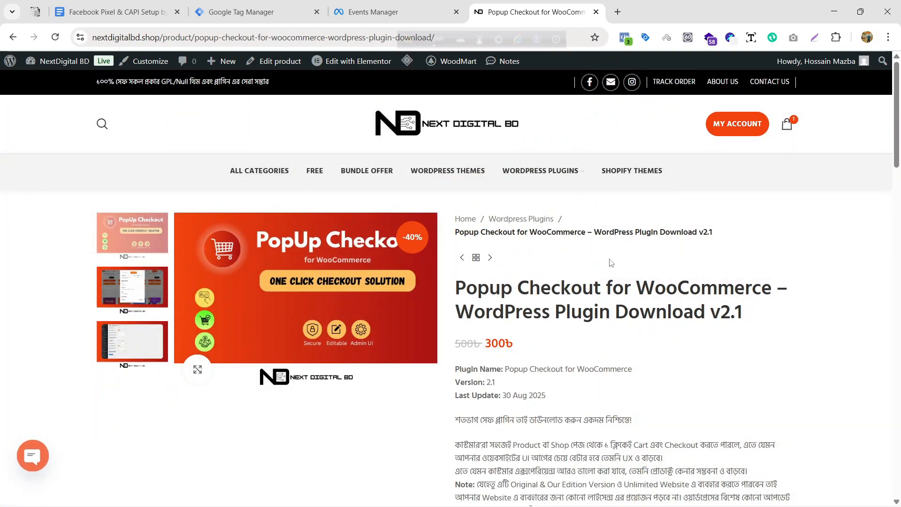
Check the pixel events fired on the product page with Meta Pixel Helper.
scroll(611, 263, down, 8)
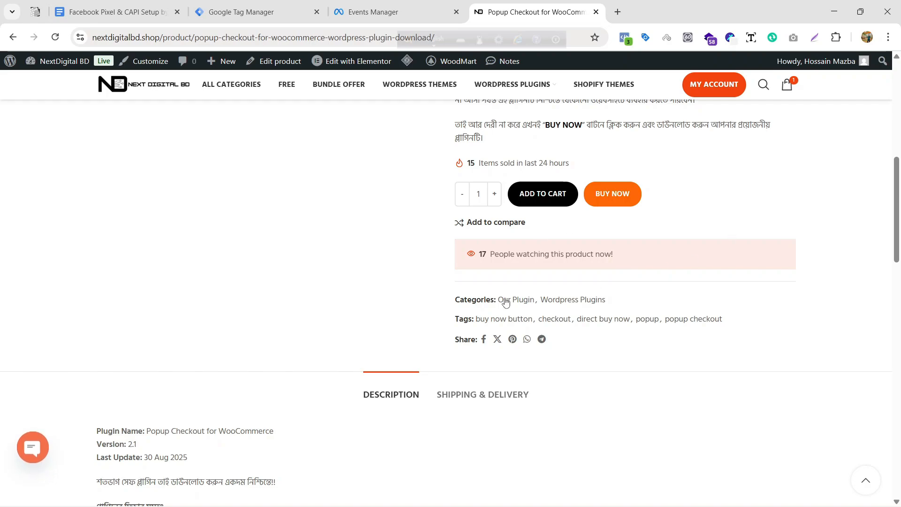
click(624, 38)
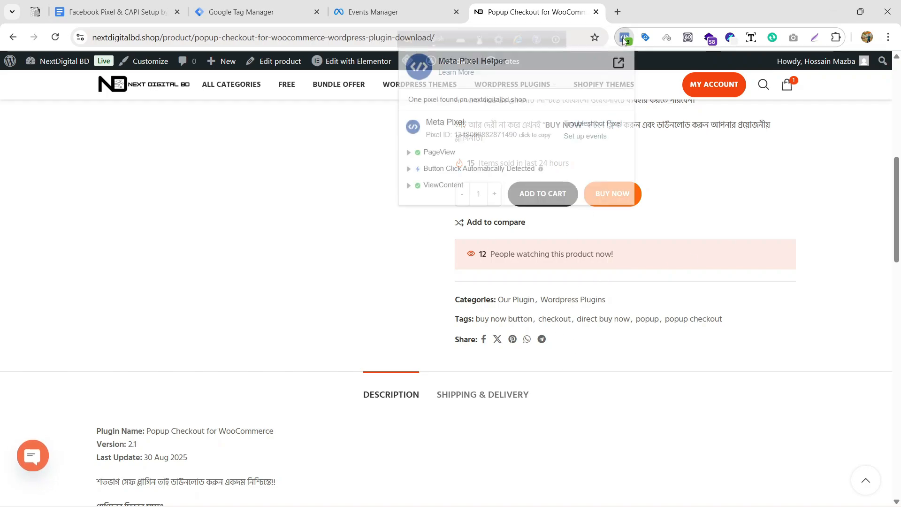
click(679, 140)
scroll(679, 141, up, 10)
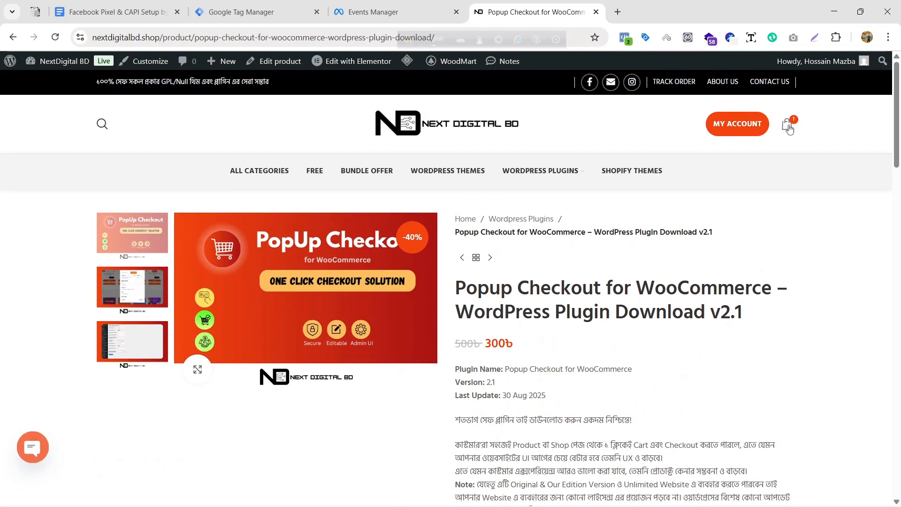
Proceed from the shopping cart to the checkout page and review the order there.
click(789, 129)
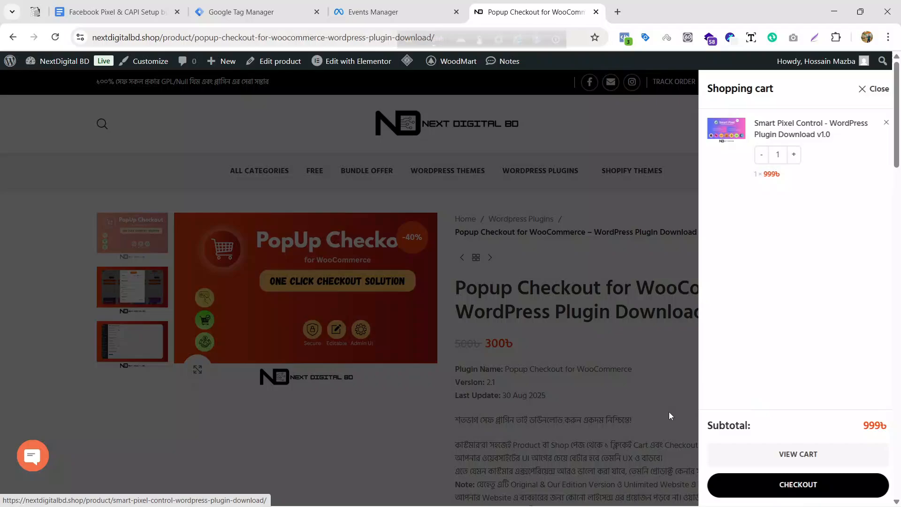
click(766, 486)
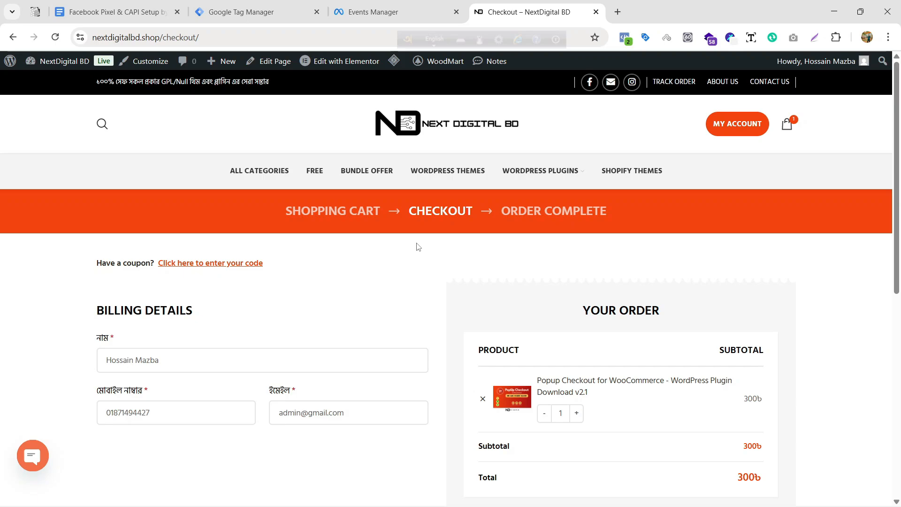
scroll(418, 247, down, 1)
scroll(420, 248, down, 4)
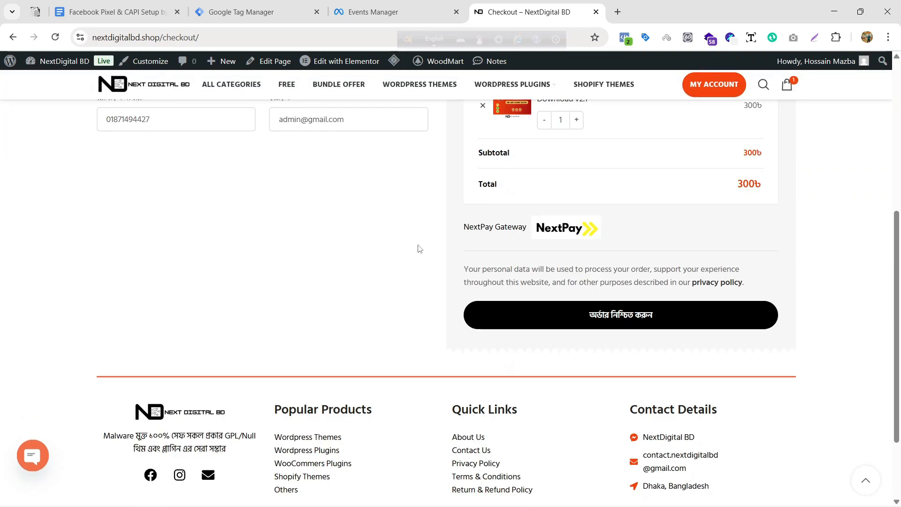
scroll(416, 250, up, 6)
Check the received events in Events Manager, and inspect the checkout page's InitiateCheckout product name and value in Meta Pixel Helper.
click(371, 12)
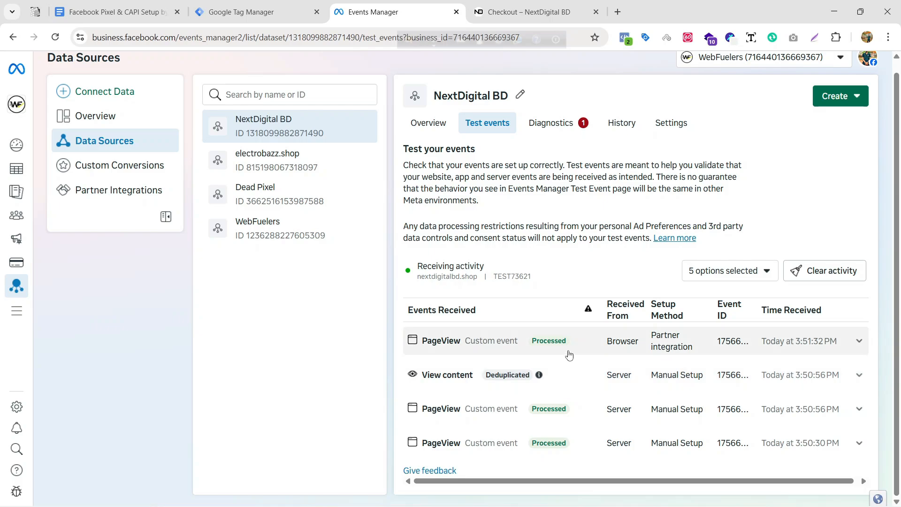
click(530, 12)
click(624, 37)
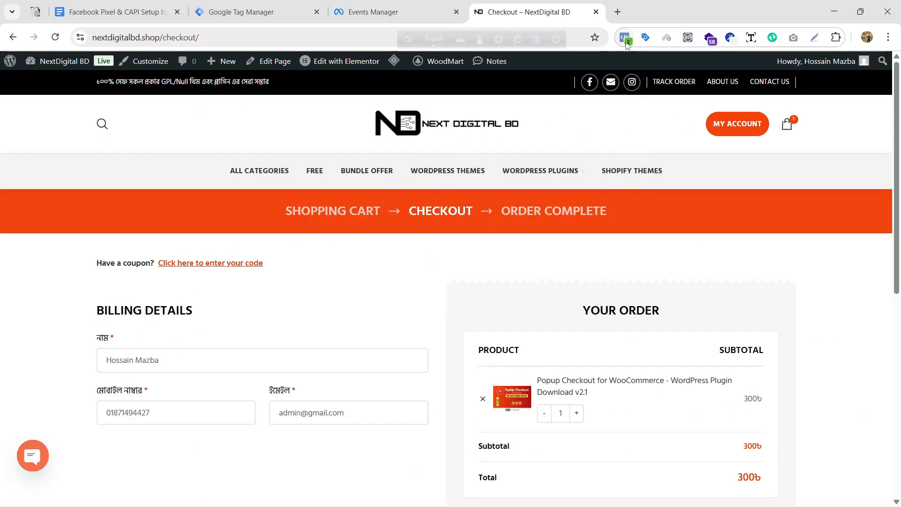
click(445, 155)
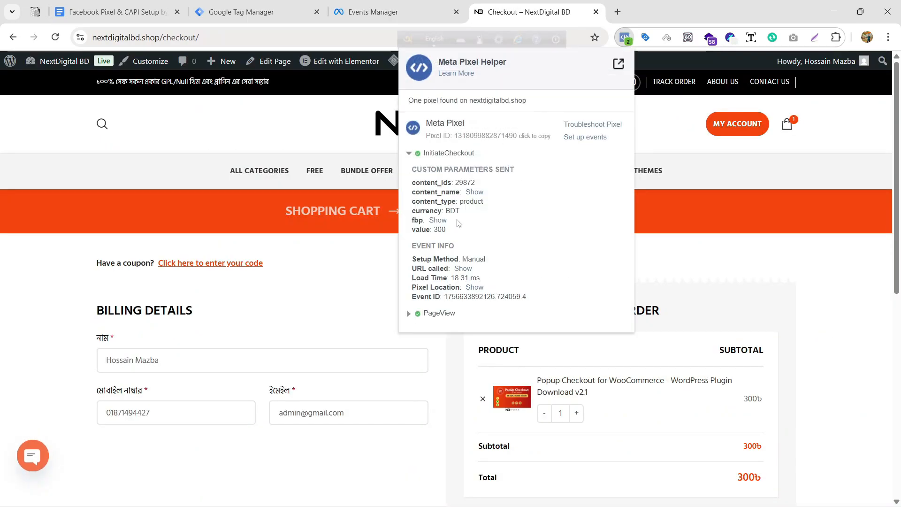
click(474, 192)
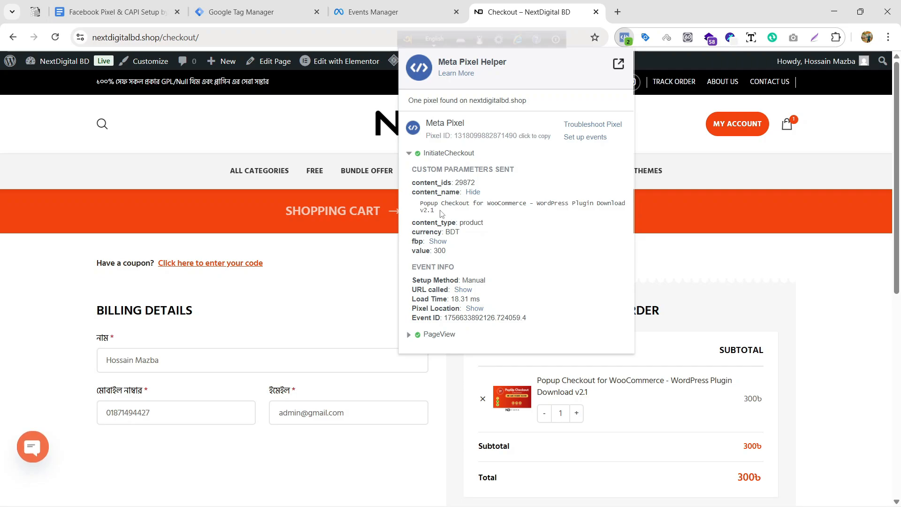
drag(441, 213, 393, 199)
click(507, 233)
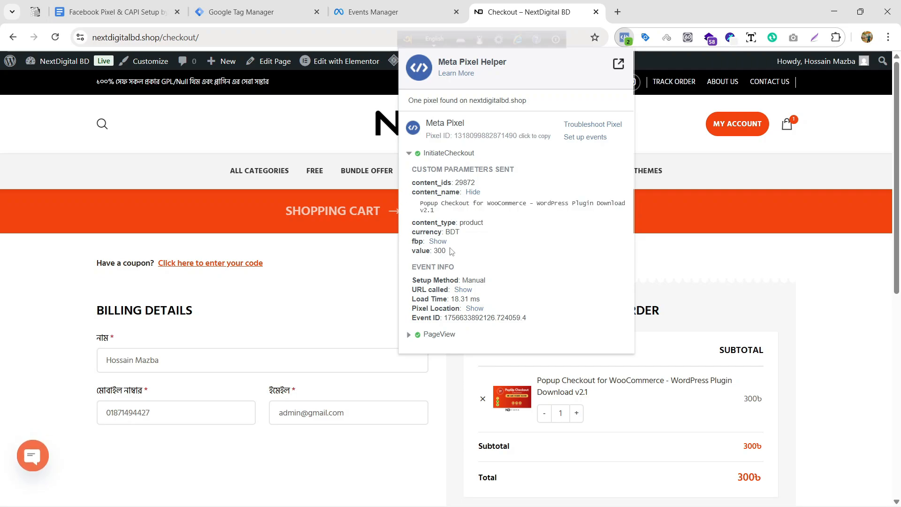
drag(450, 251, 422, 251)
click(507, 240)
click(644, 220)
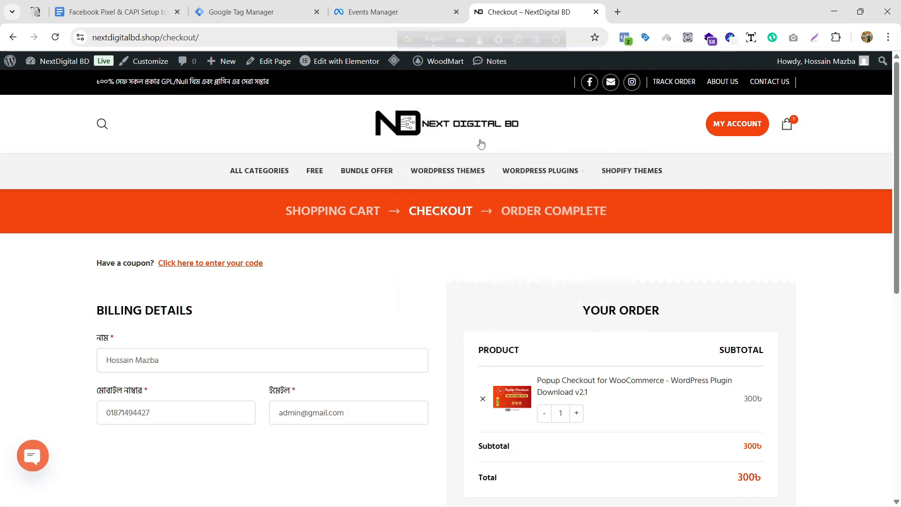
Return to the store's home page, add the WooCommerce Abandoned Cart Tracker plugin to the cart and proceed to checkout.
scroll(579, 254, down, 5)
scroll(579, 253, up, 5)
click(449, 123)
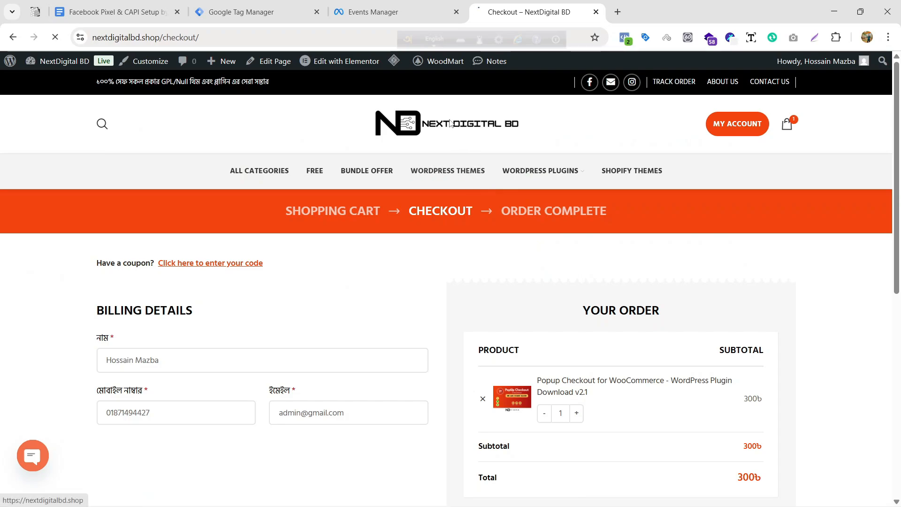
scroll(564, 231, down, 15)
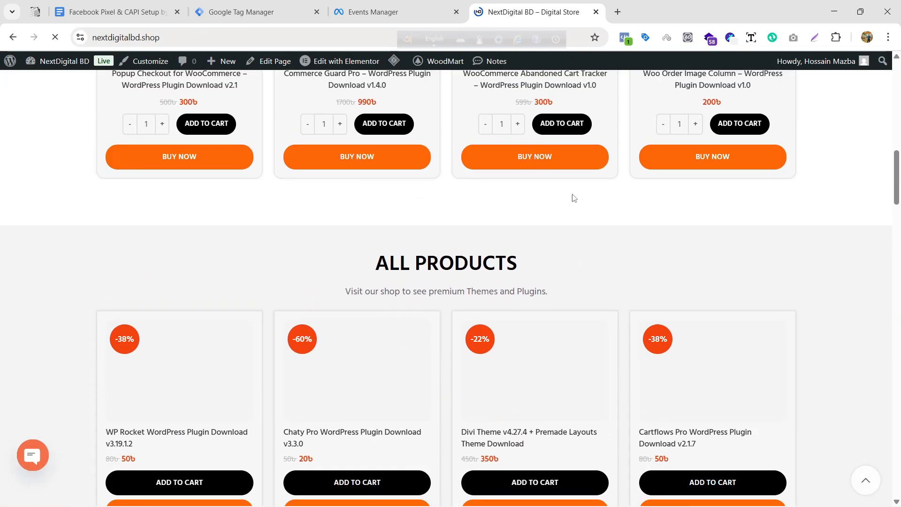
click(573, 161)
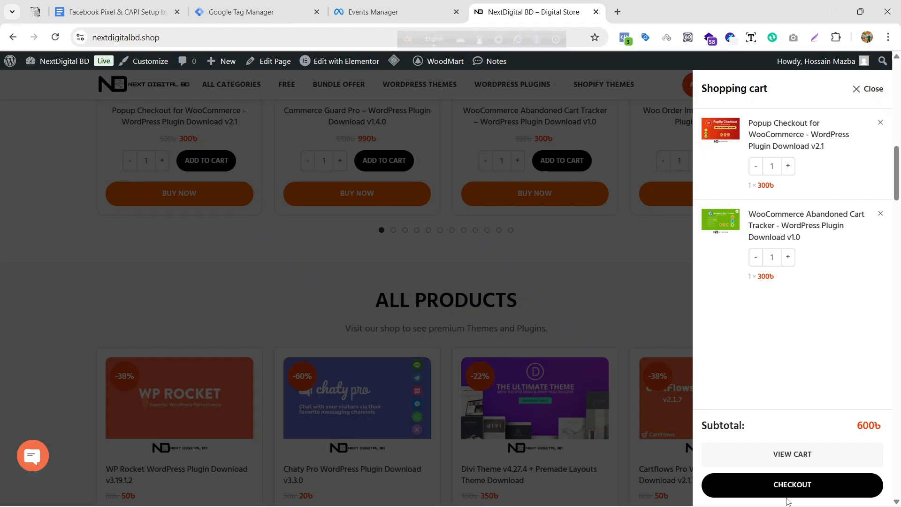
click(791, 488)
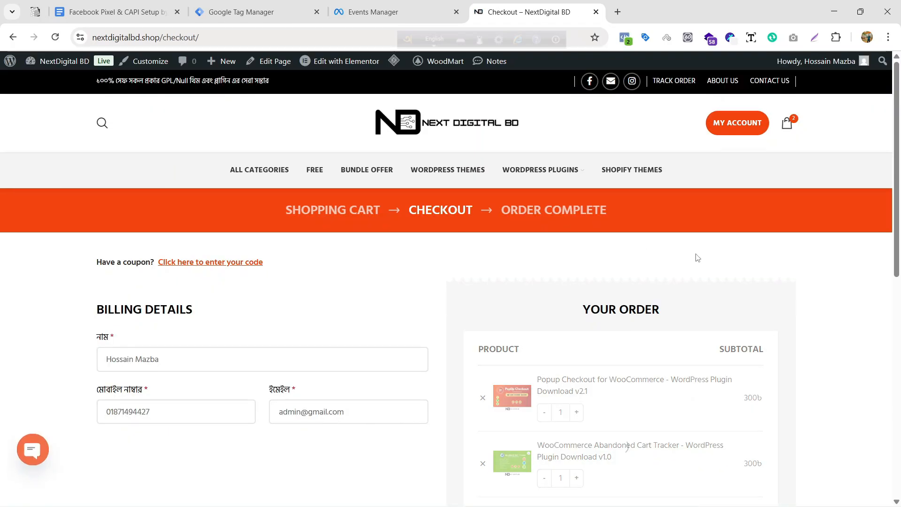
Compare the two-product order's names and total with the InitiateCheckout parameters shown in Meta Pixel Helper.
scroll(699, 253, down, 3)
scroll(428, 177, up, 3)
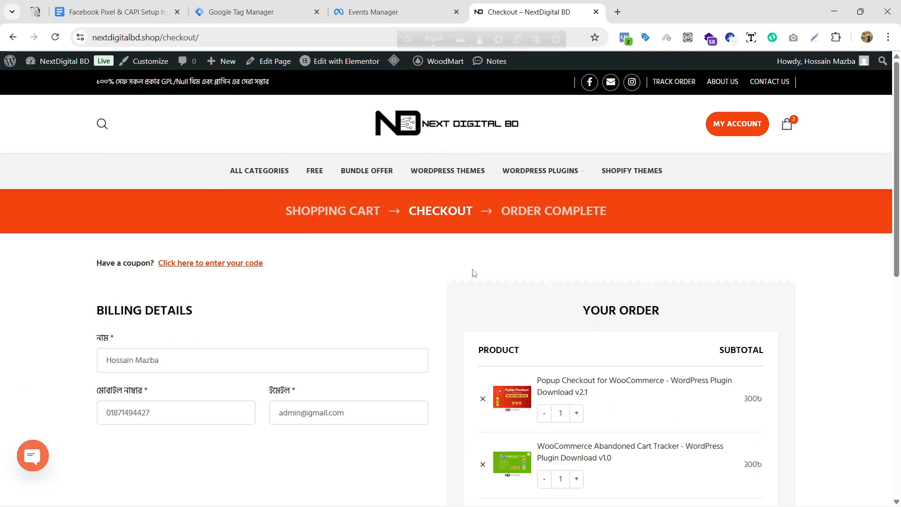
scroll(578, 273, down, 3)
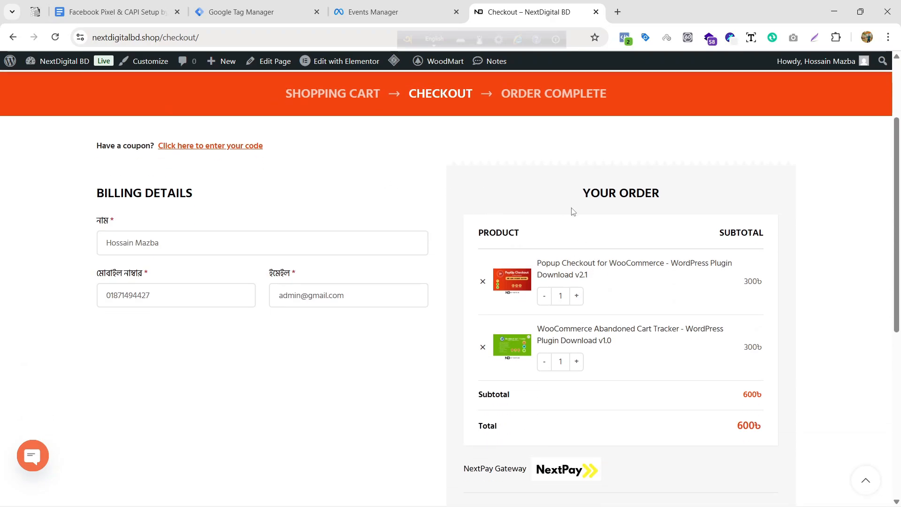
scroll(572, 211, up, 3)
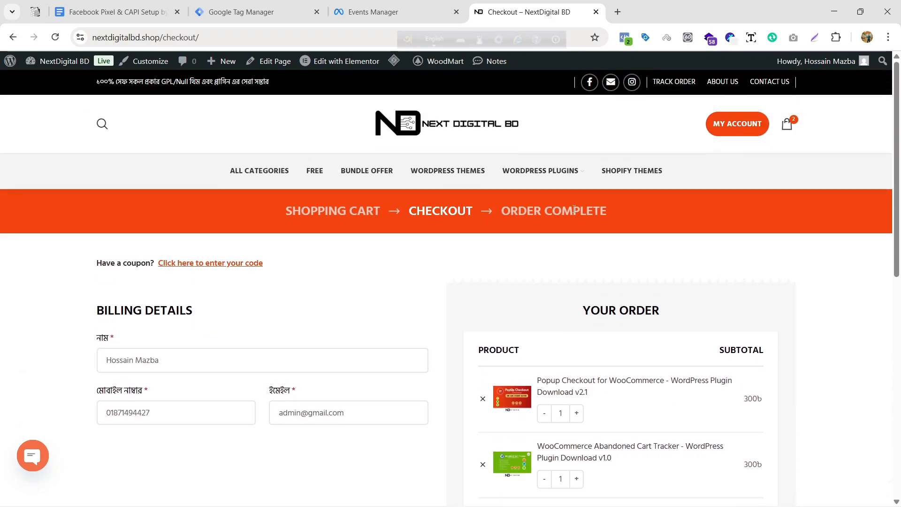
click(626, 37)
click(450, 153)
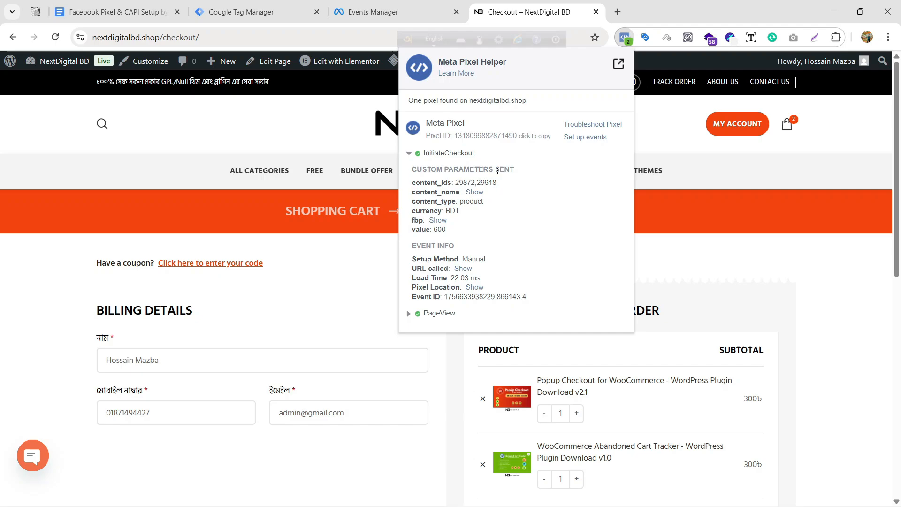
click(474, 192)
drag(523, 211, 412, 204)
click(502, 240)
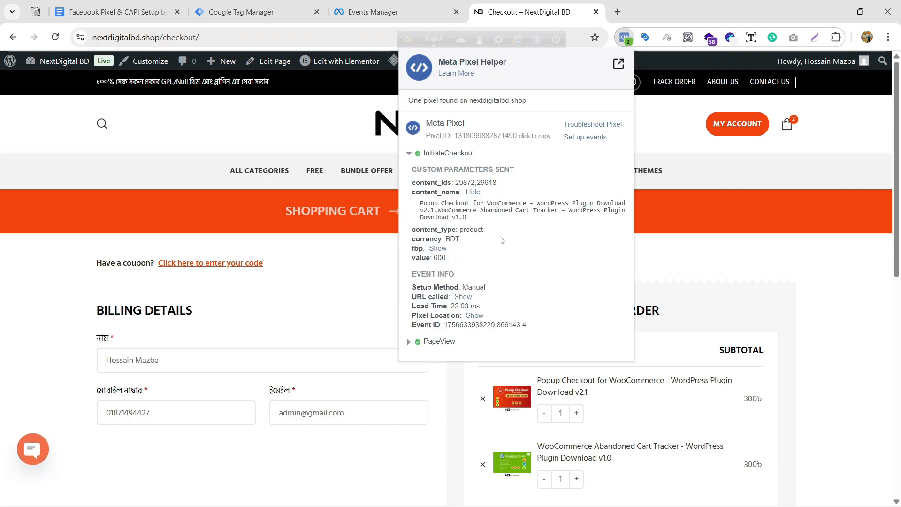
drag(446, 257, 432, 257)
click(752, 212)
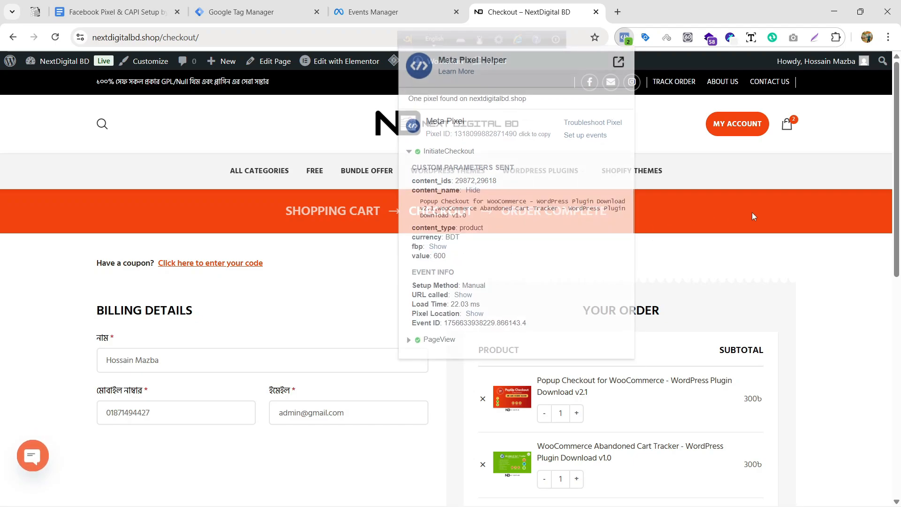
scroll(751, 226, down, 6)
drag(731, 250, 795, 254)
click(610, 207)
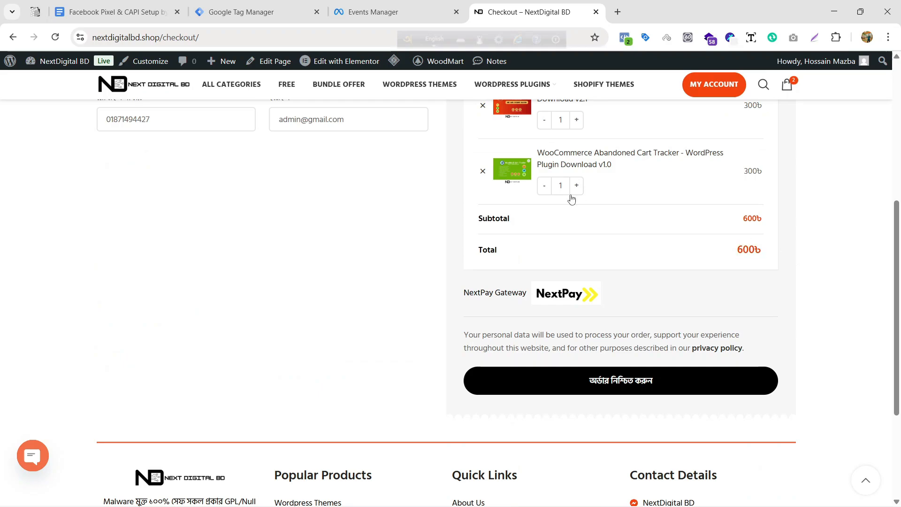
Switch to Events Manager and examine the received server events, including the Add to cart event's parameters.
scroll(568, 195, up, 6)
click(390, 18)
scroll(455, 242, down, 3)
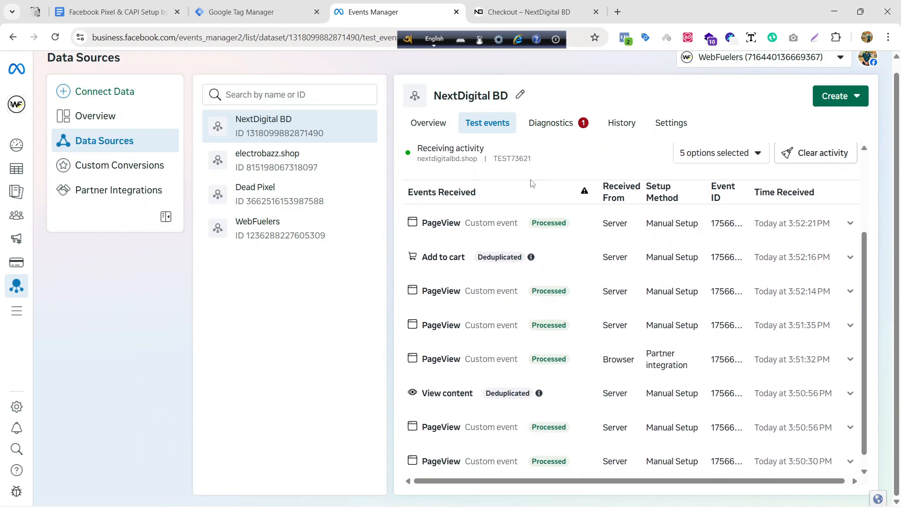
click(569, 254)
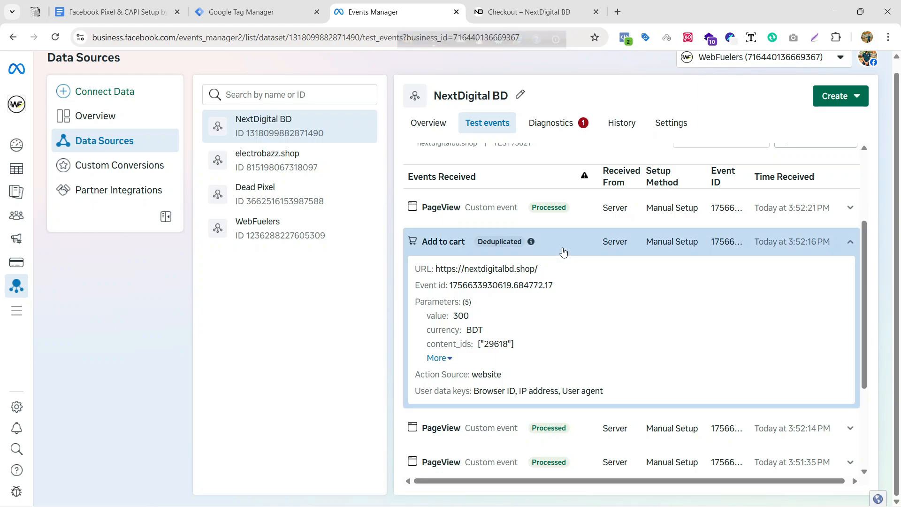
click(562, 242)
scroll(573, 249, up, 2)
click(584, 269)
click(583, 271)
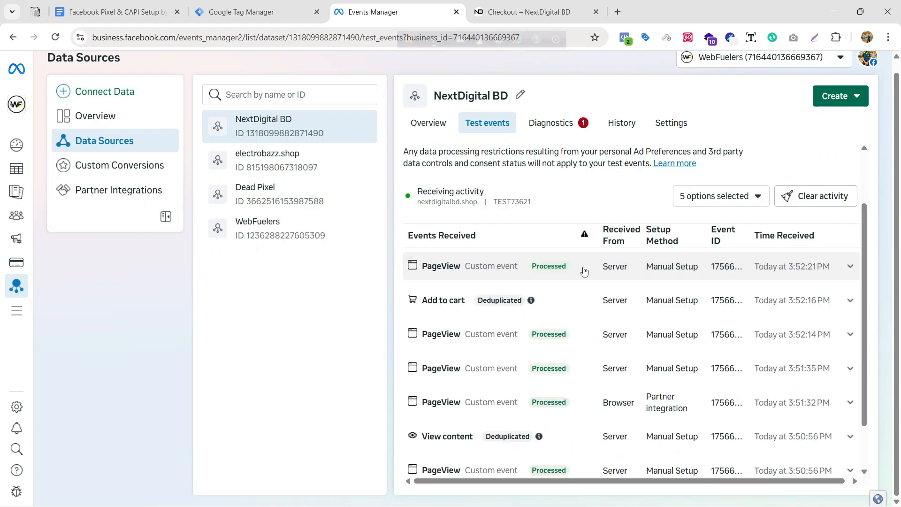
scroll(512, 290, up, 1)
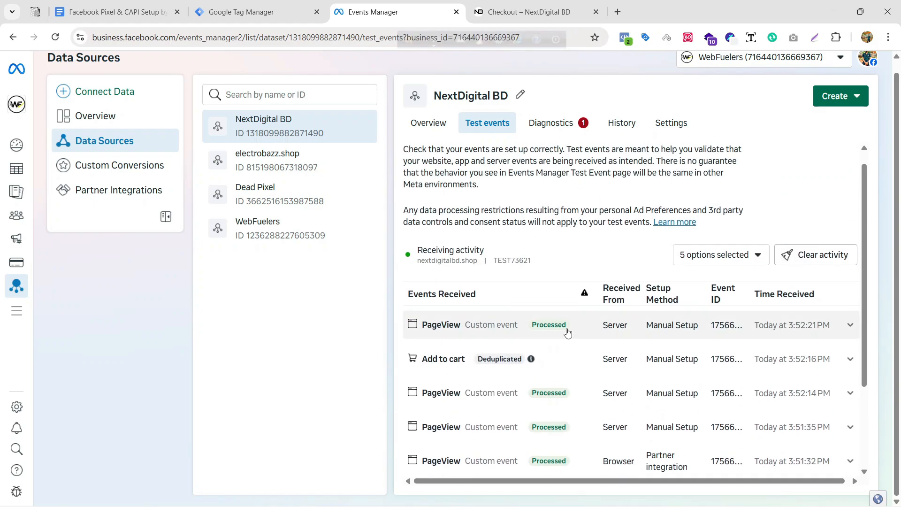
Return to the store's checkout page and delete the browser's cached images and files for all time.
key(ctrl+Tab)
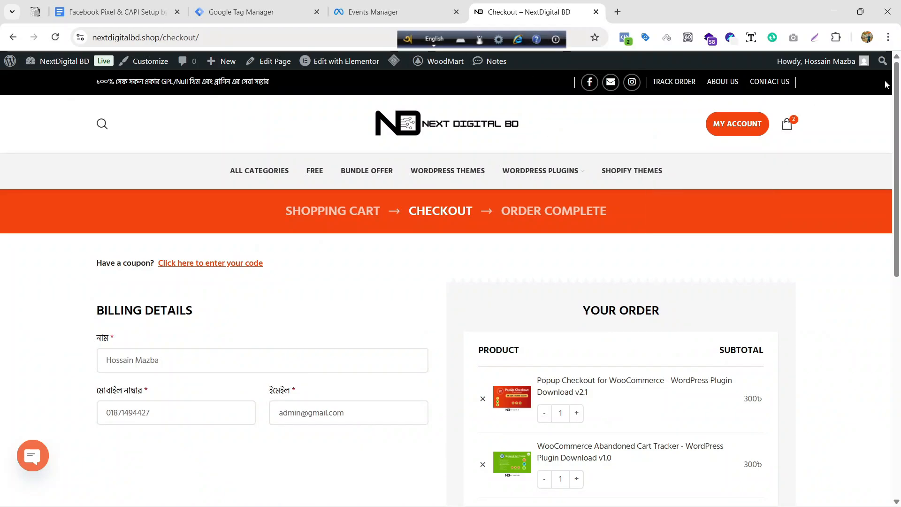
click(888, 38)
click(750, 245)
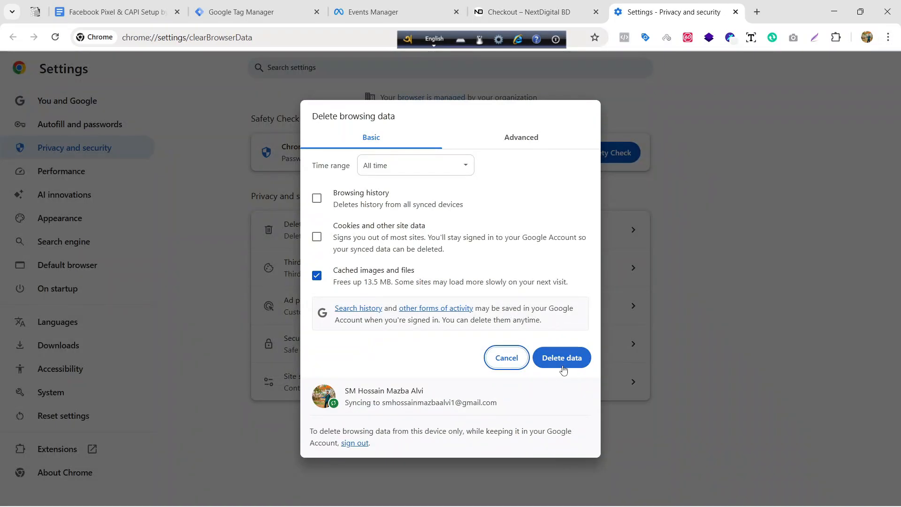
click(565, 359)
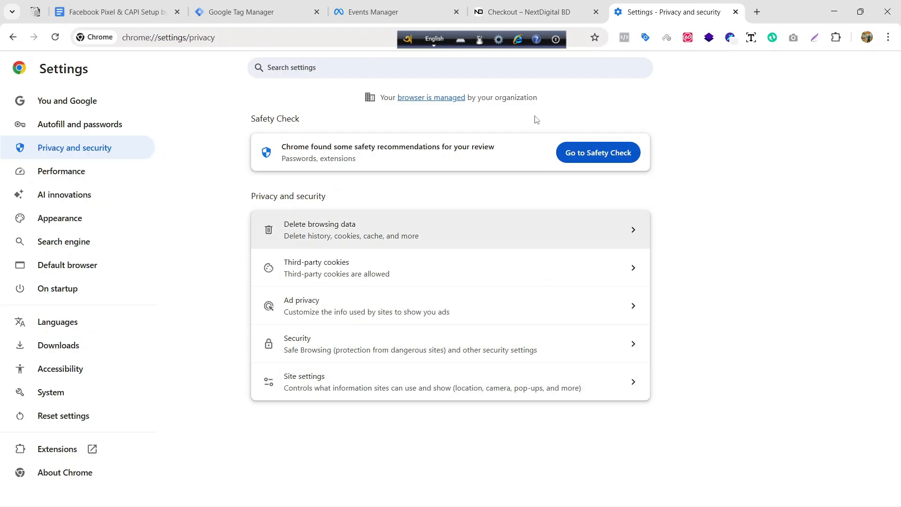
click(736, 12)
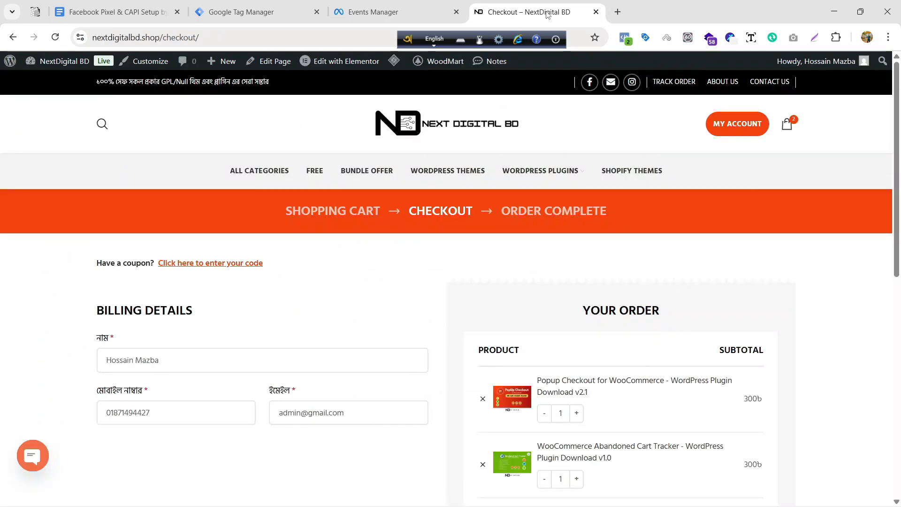
Reload the checkout page to send a fresh InitiateCheckout event, and review the billing details and two-product order.
key(F5)
scroll(446, 200, down, 3)
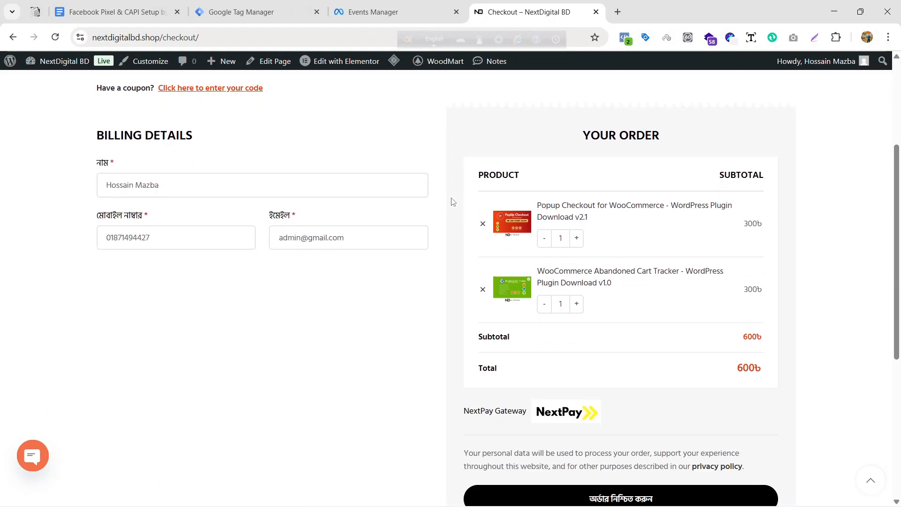
scroll(453, 202, up, 4)
scroll(439, 162, down, 5)
scroll(439, 162, up, 1)
Switch to Events Manager and look through the received test events for the server Initiate checkout event.
click(373, 11)
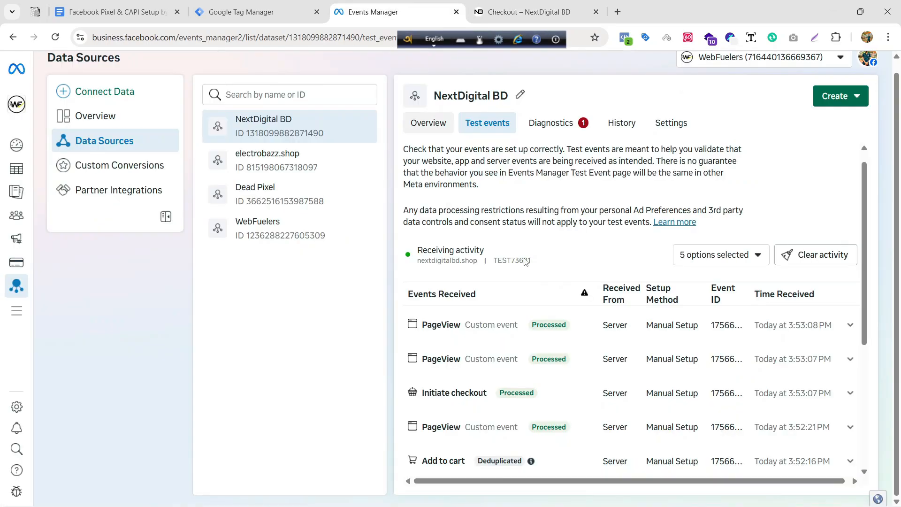
scroll(540, 244, down, 1)
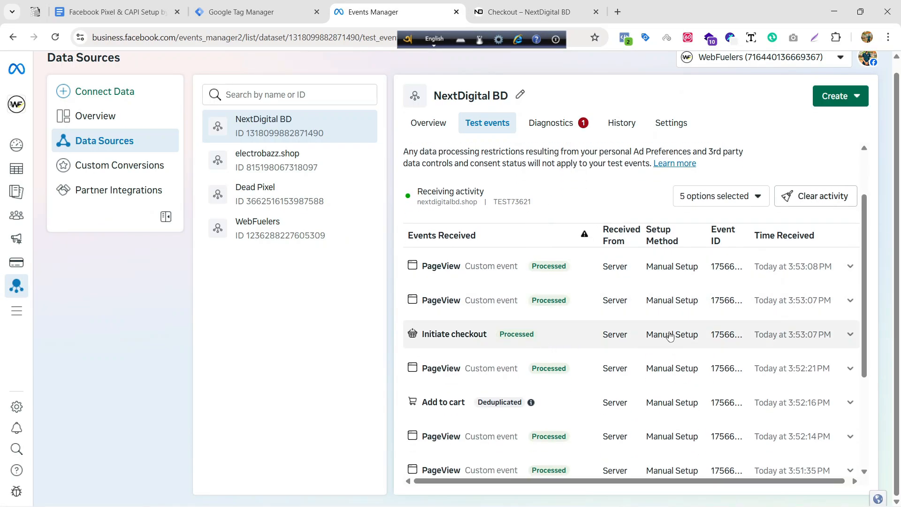
scroll(599, 315, down, 3)
scroll(570, 283, up, 3)
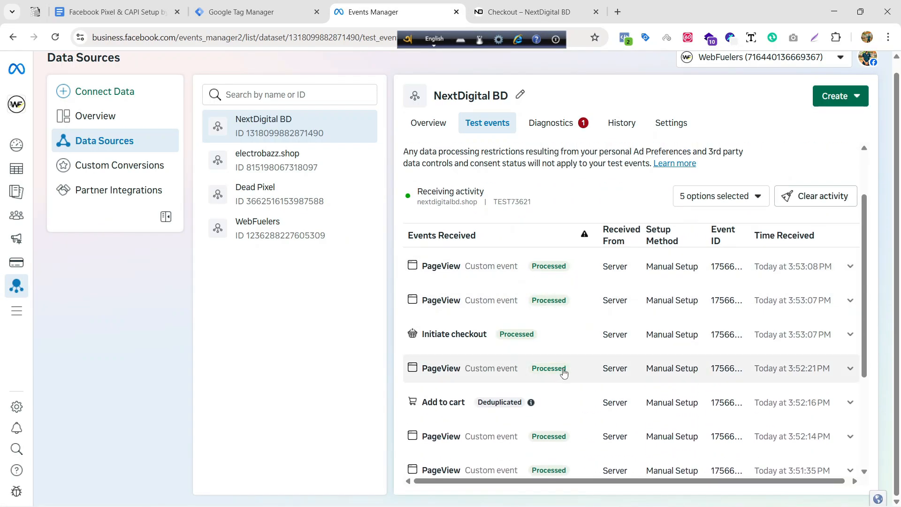
Expand the server Initiate checkout event and examine its value and full list of parameters, including the content names.
click(538, 339)
scroll(606, 263, down, 2)
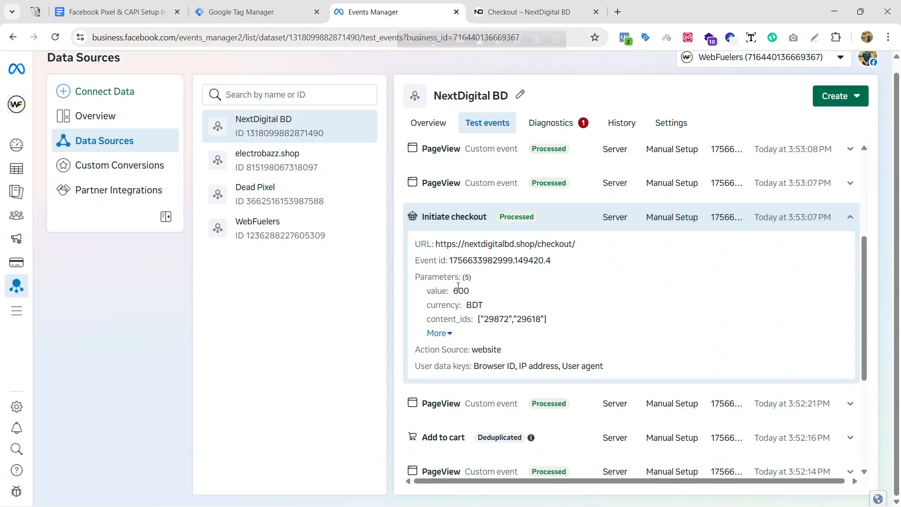
drag(452, 290, 483, 295)
click(544, 296)
click(437, 333)
scroll(500, 240, down, 2)
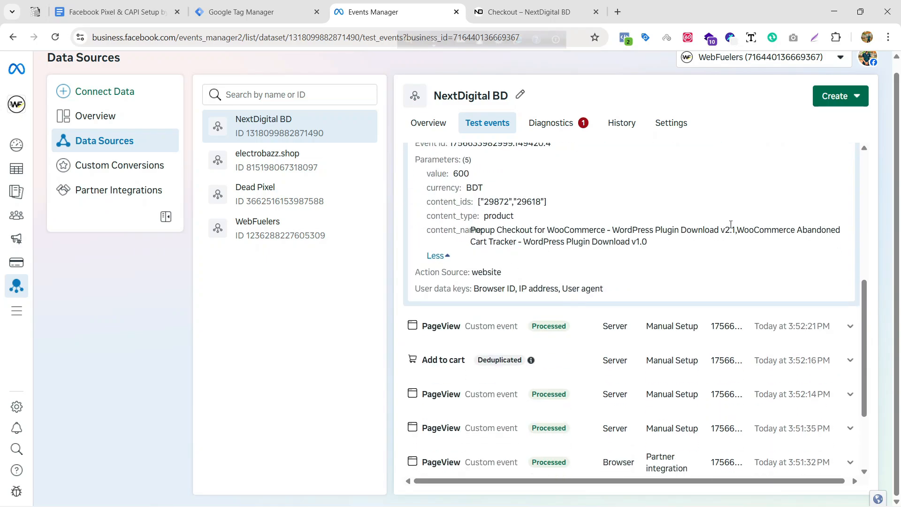
drag(736, 230, 454, 233)
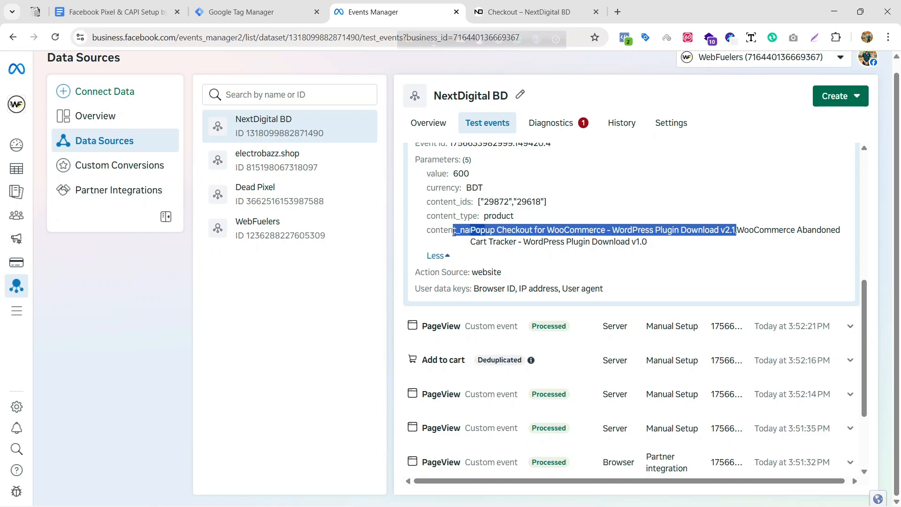
click(647, 258)
click(649, 245)
Find the newest server Initiate checkout event, examine all its parameters and collapse its details again.
scroll(619, 228, up, 3)
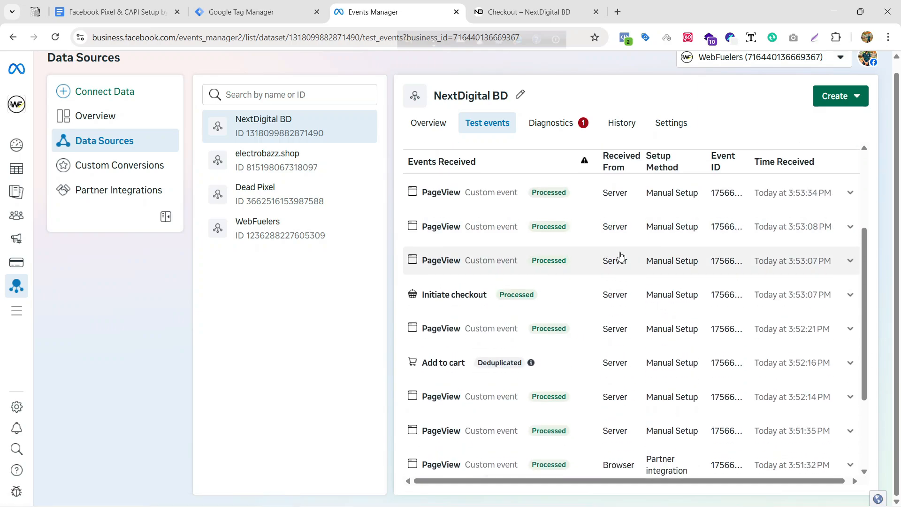
scroll(620, 256, up, 3)
scroll(620, 256, down, 3)
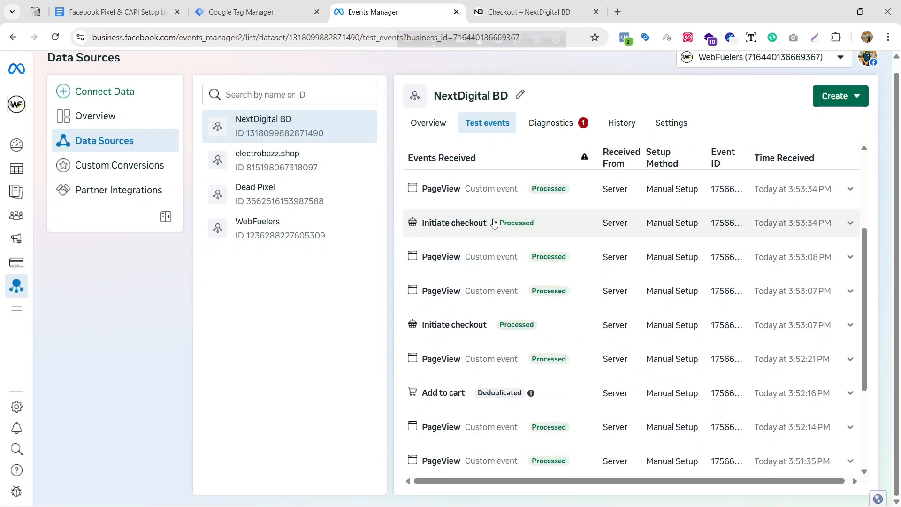
click(572, 227)
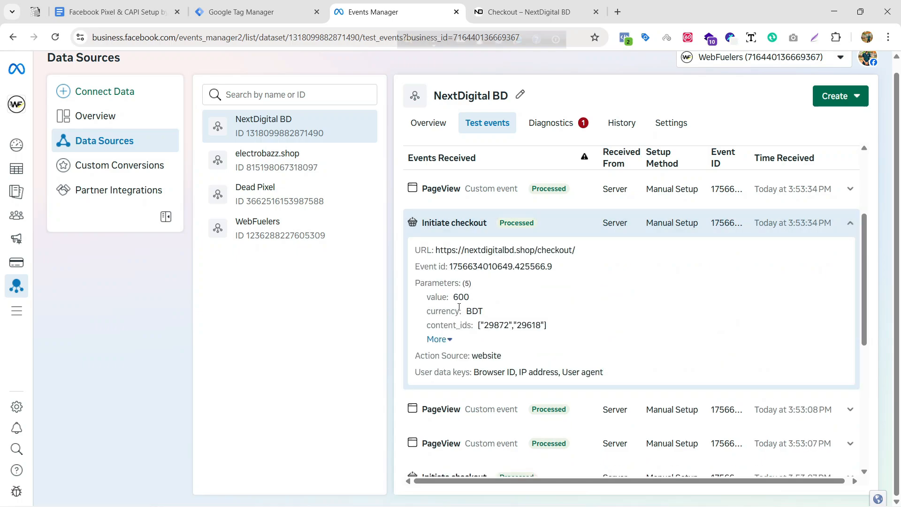
click(448, 338)
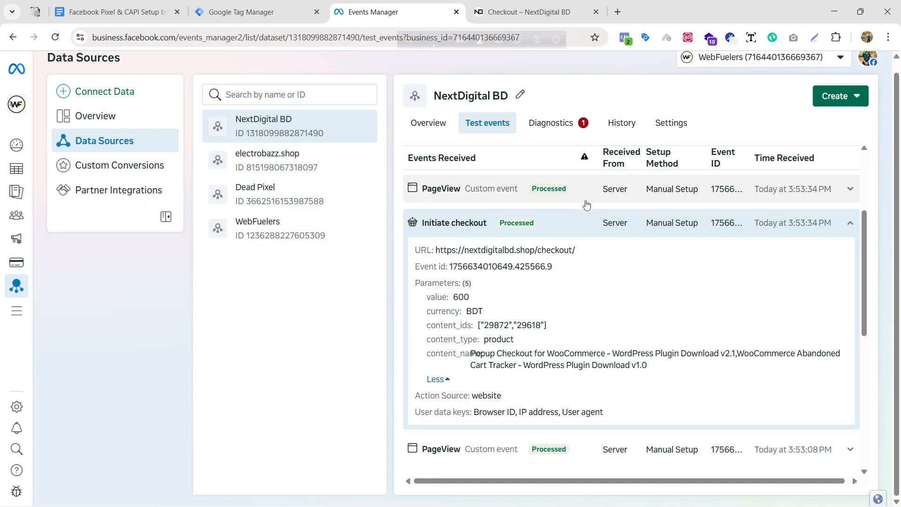
click(614, 225)
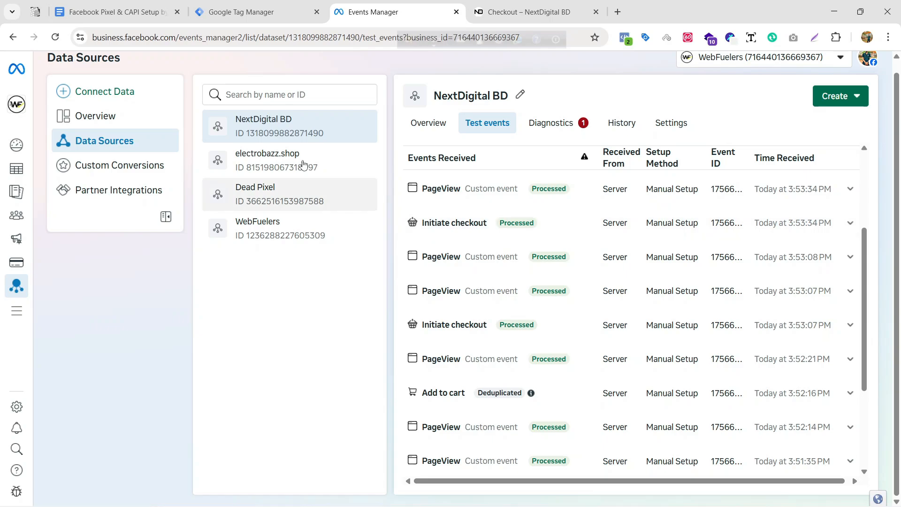
Switch to the Facebook Pixel & CAPI Setup by GTM document at Part-14, GA4 - SS - Config - Checkout.
click(249, 12)
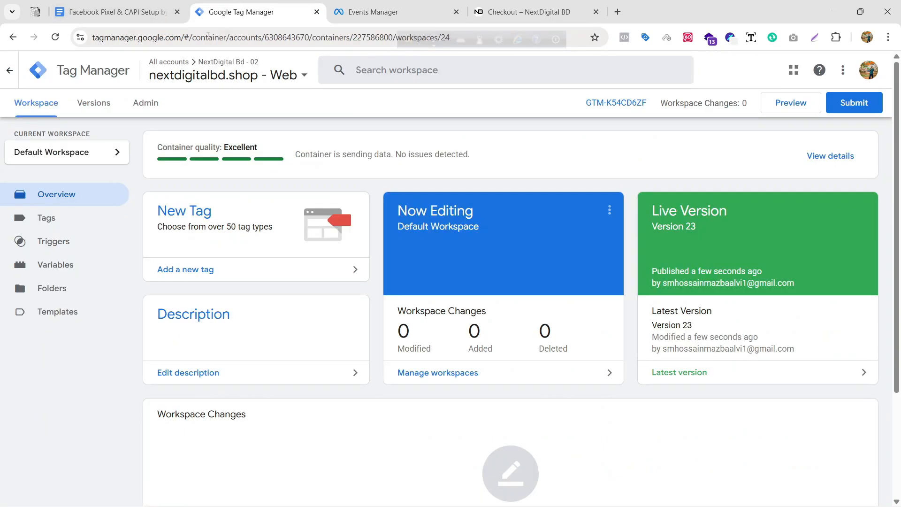
click(97, 13)
click(459, 191)
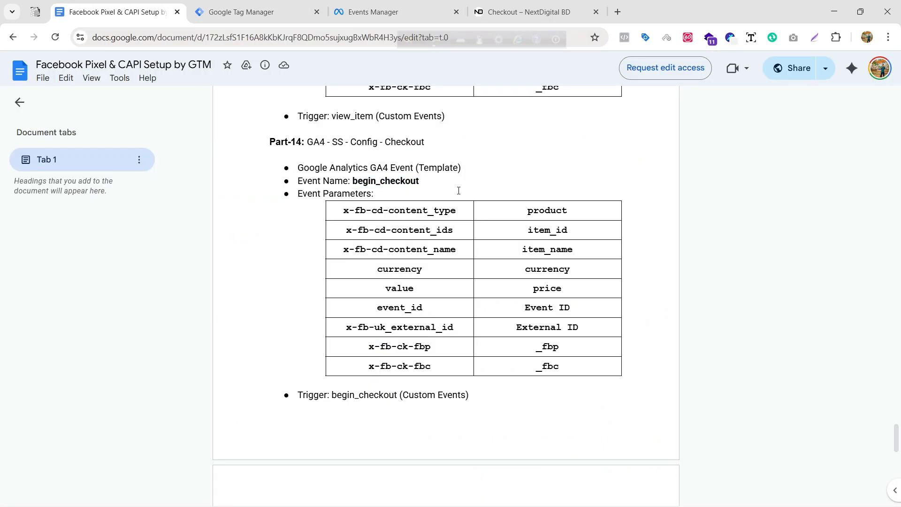